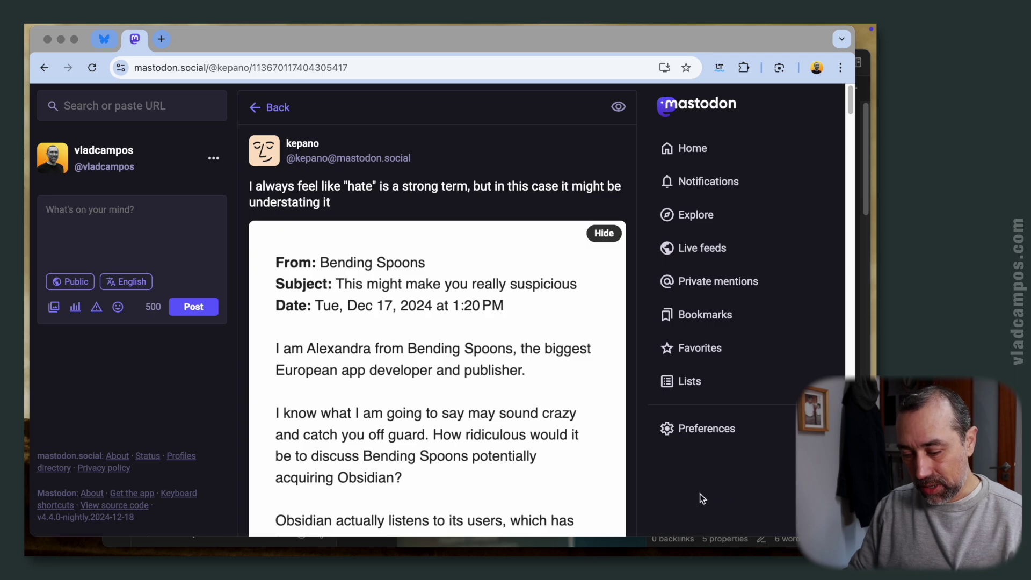
# Read the Mastodon post with the Bending Spoons acquisition email, then switch to its Bluesky thread
pyautogui.scroll(-1, 700, 493)
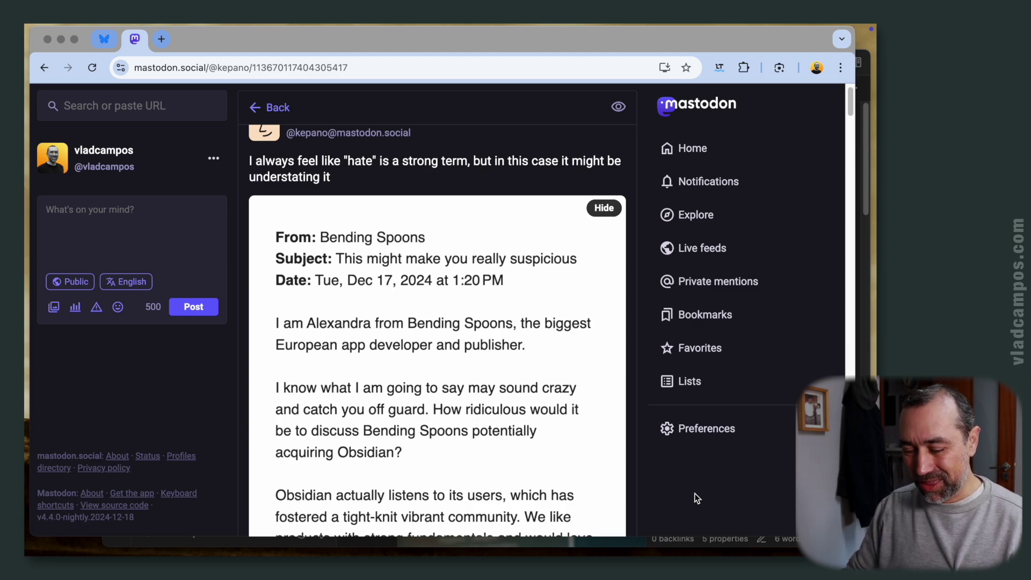
pyautogui.scroll(1, 694, 493)
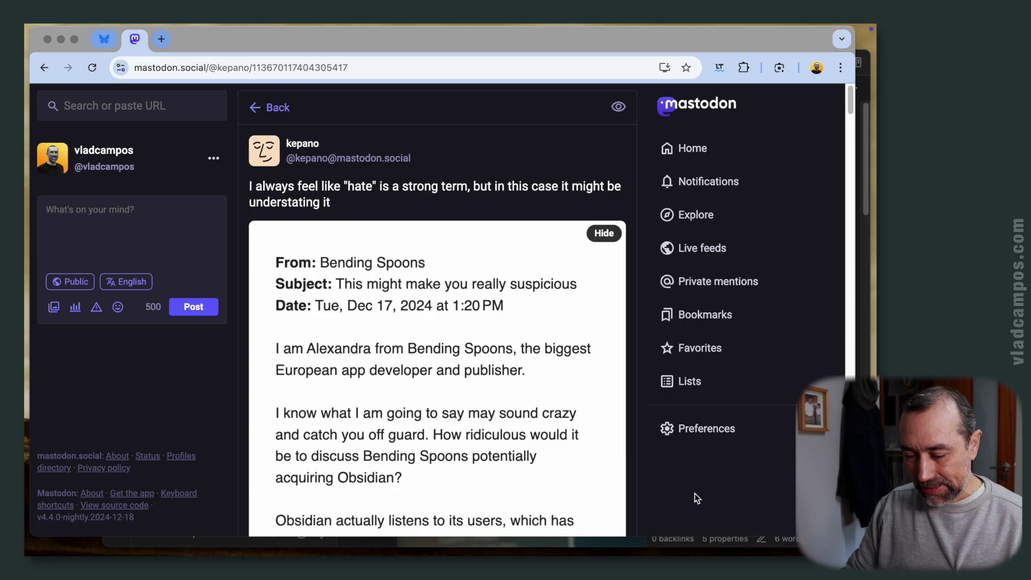
pyautogui.scroll(-3, 695, 493)
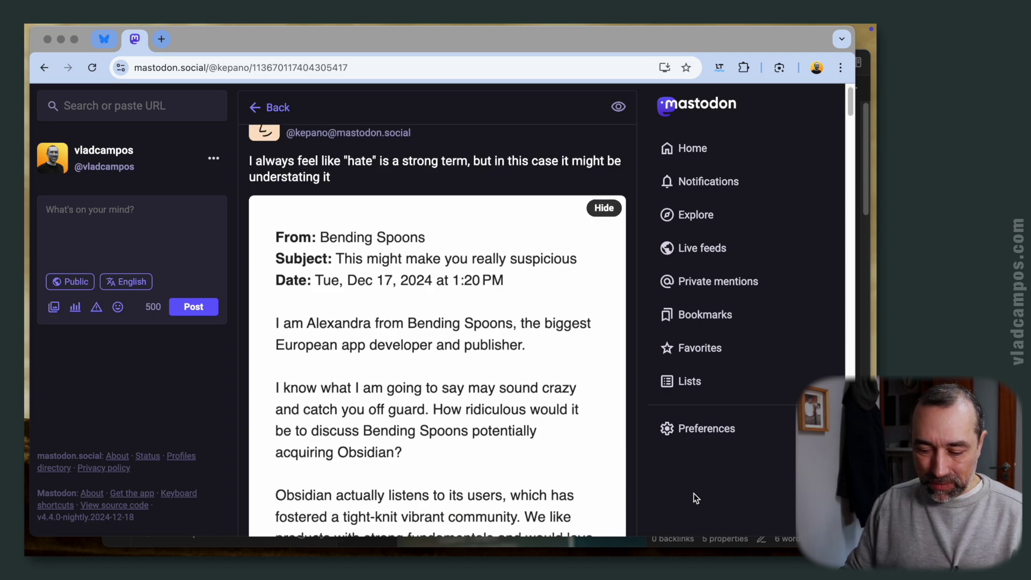
pyautogui.scroll(-3, 695, 498)
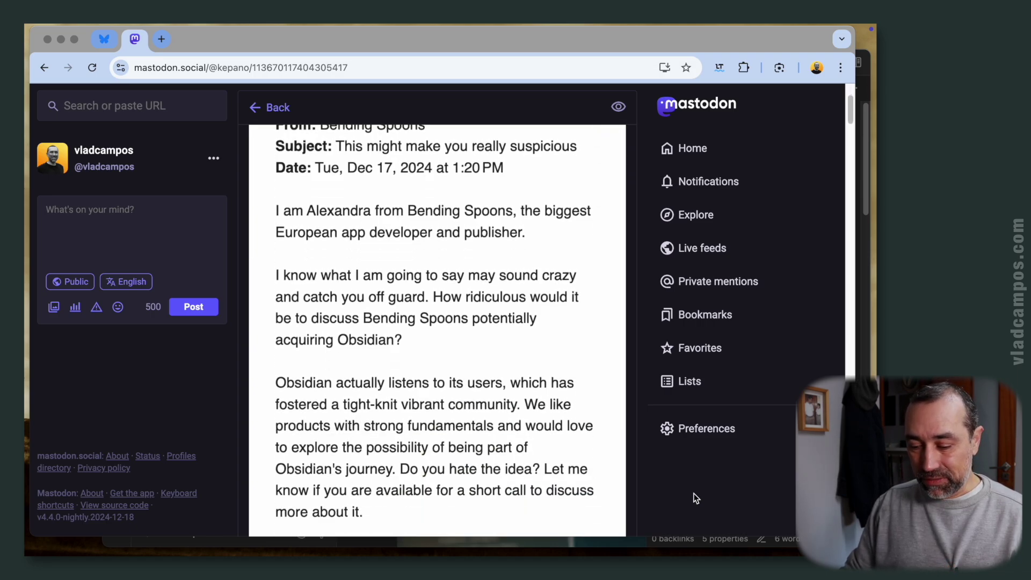
pyautogui.scroll(-3, 696, 498)
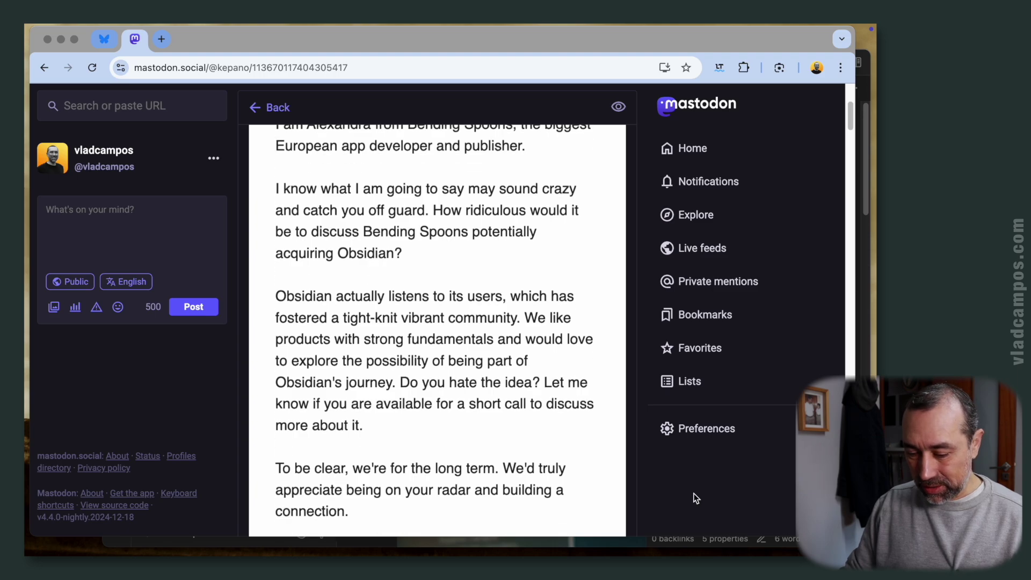
pyautogui.scroll(10, 696, 498)
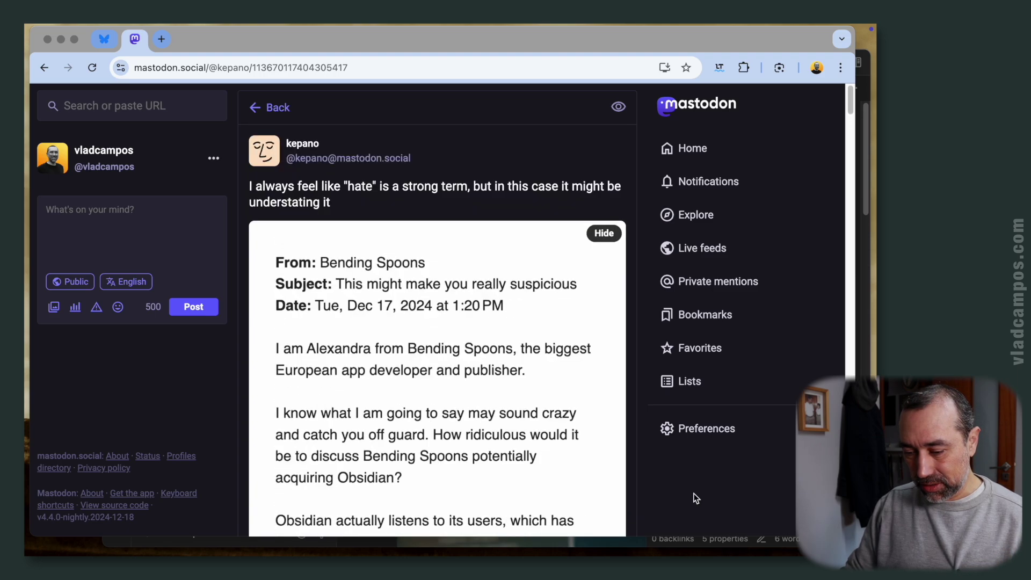
pyautogui.scroll(-1, 641, 369)
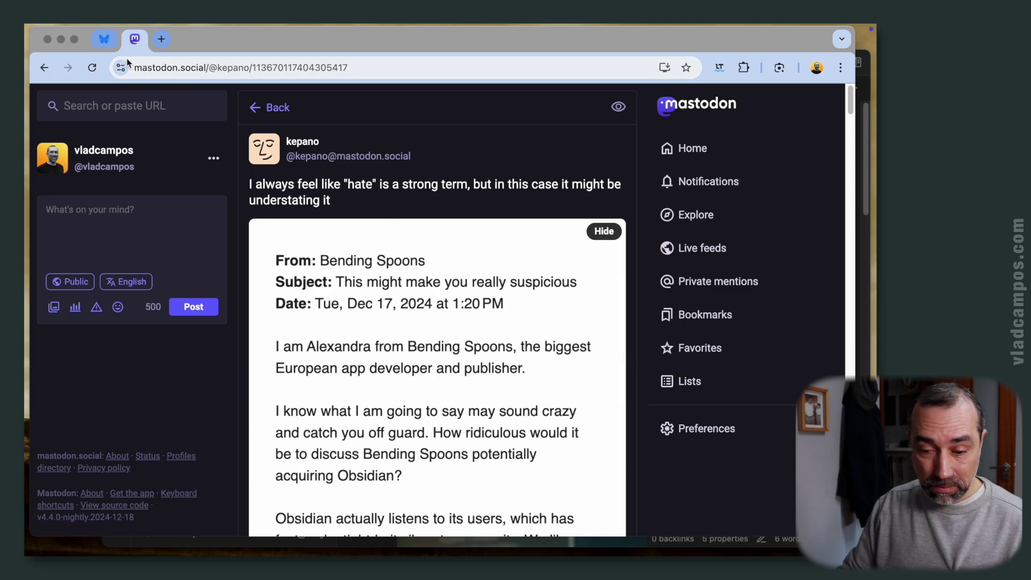
pyautogui.click(109, 44)
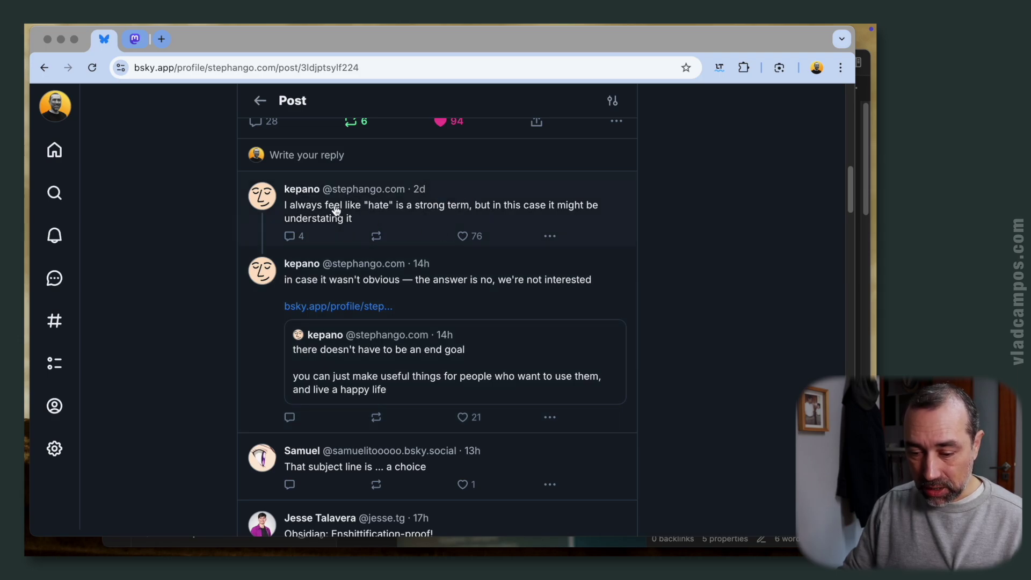
pyautogui.scroll(-1, 537, 379)
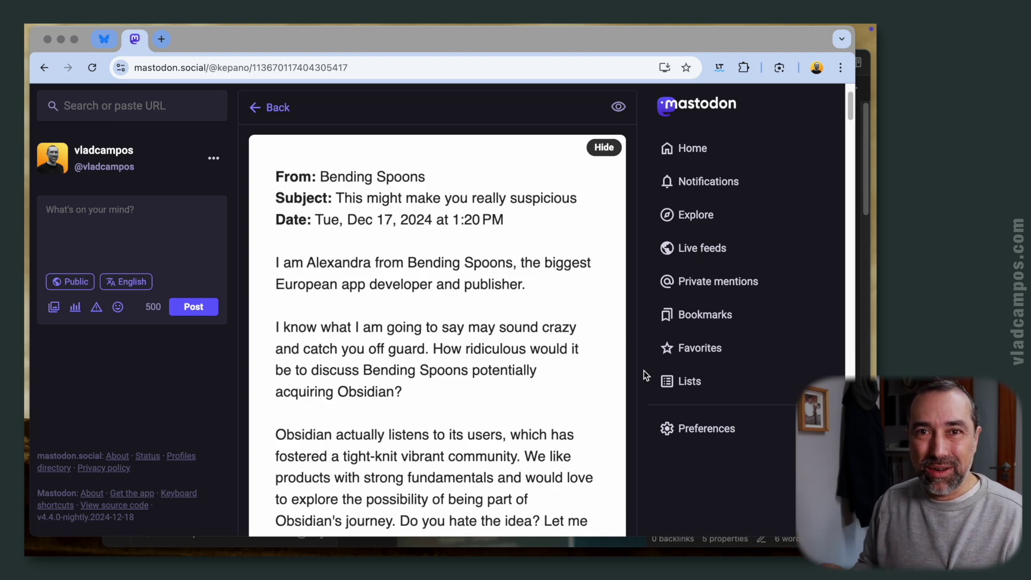
# Scroll back up through the Mastodon post quoting the acquisition email
pyautogui.scroll(2, 646, 370)
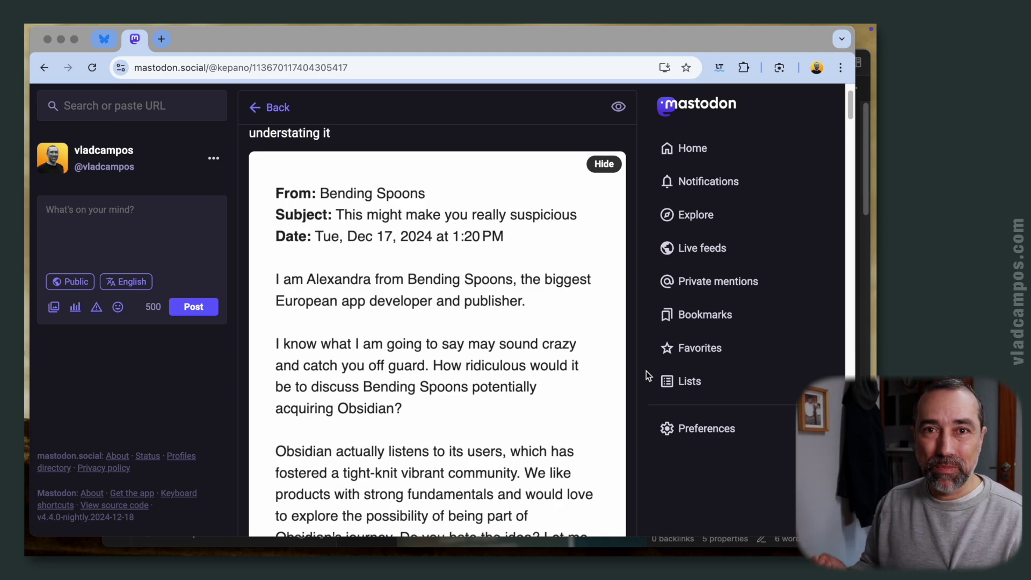
pyautogui.scroll(1, 646, 372)
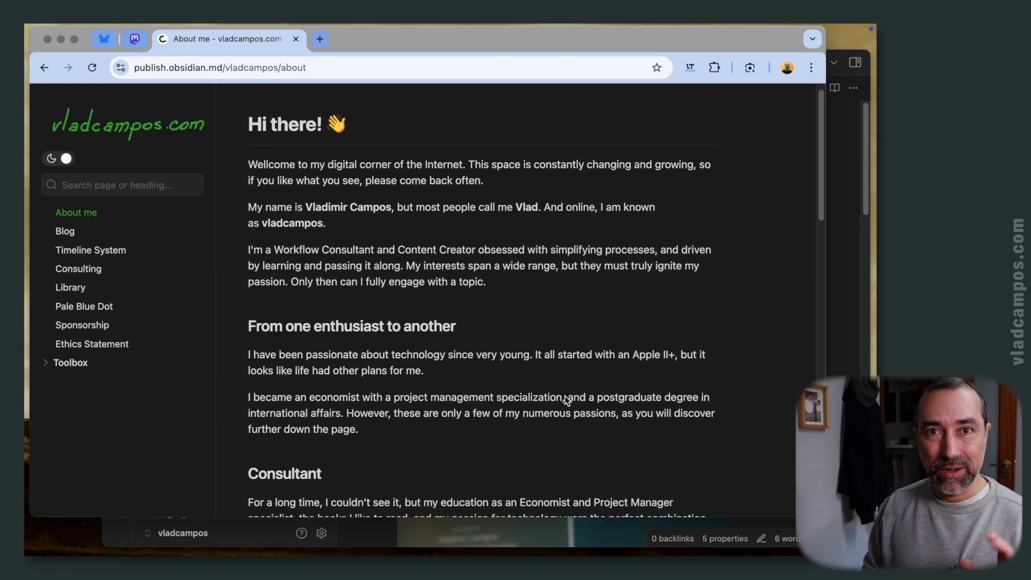
pyautogui.scroll(-1, 565, 396)
# Read through the published site's About me page
pyautogui.scroll(2, 565, 396)
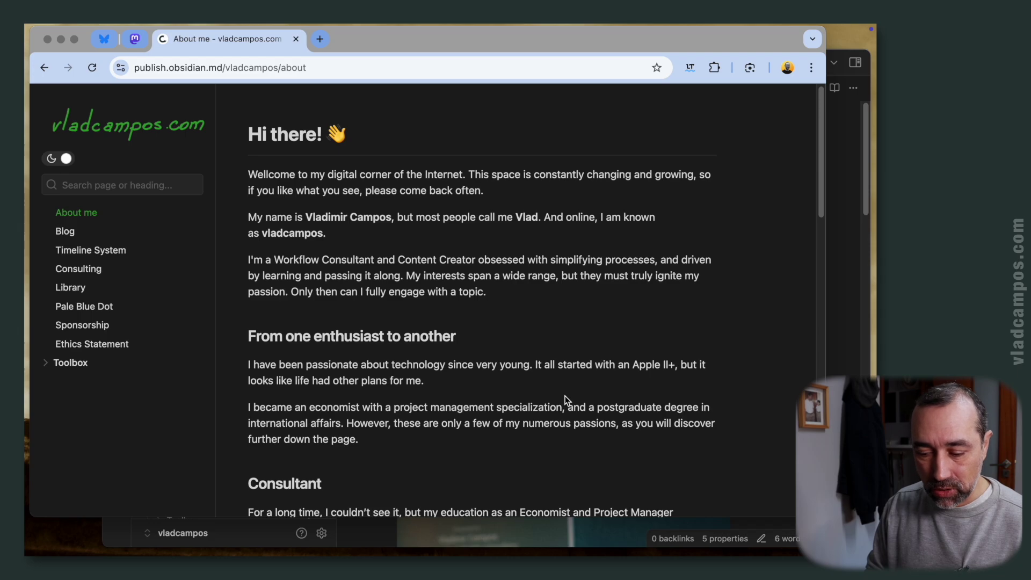
pyautogui.scroll(-2, 523, 368)
pyautogui.scroll(-1, 523, 368)
pyautogui.scroll(3, 523, 368)
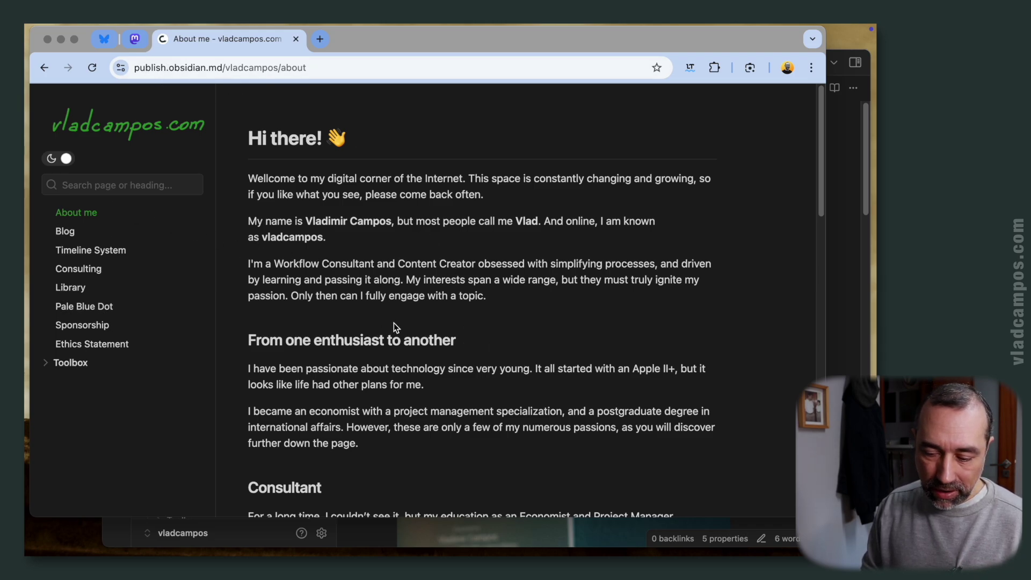
pyautogui.scroll(-7, 436, 316)
pyautogui.scroll(-10, 436, 314)
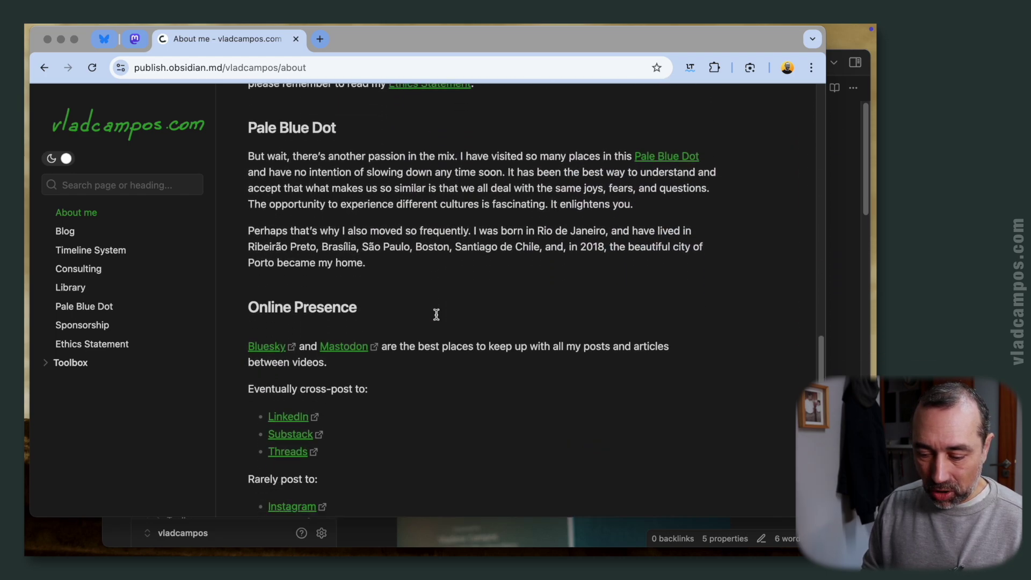
pyautogui.scroll(15, 424, 309)
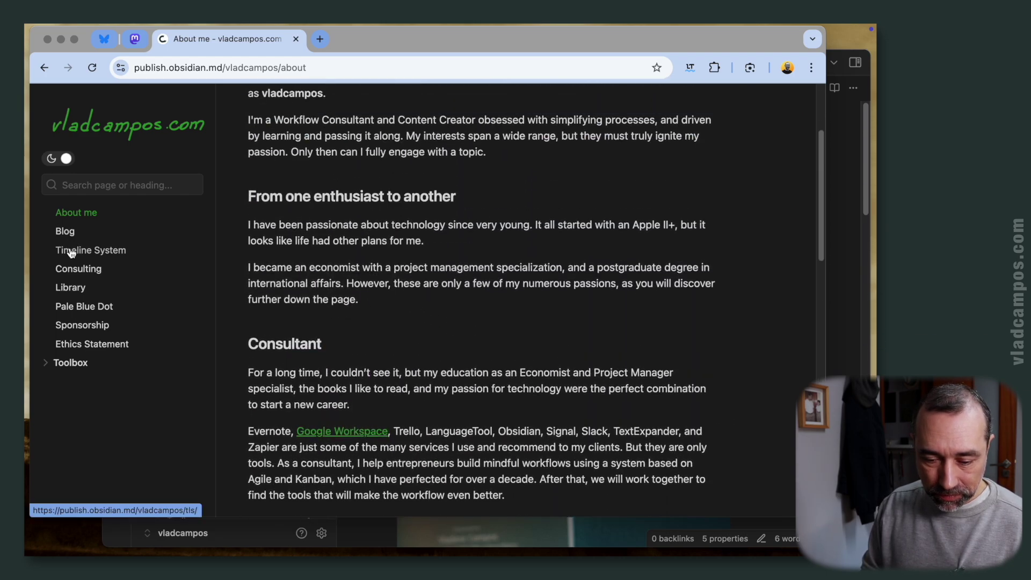
# Visit the Blog, Timeline System, Consulting, Library and About me pages, ending on Blog
pyautogui.click(67, 233)
pyautogui.click(77, 252)
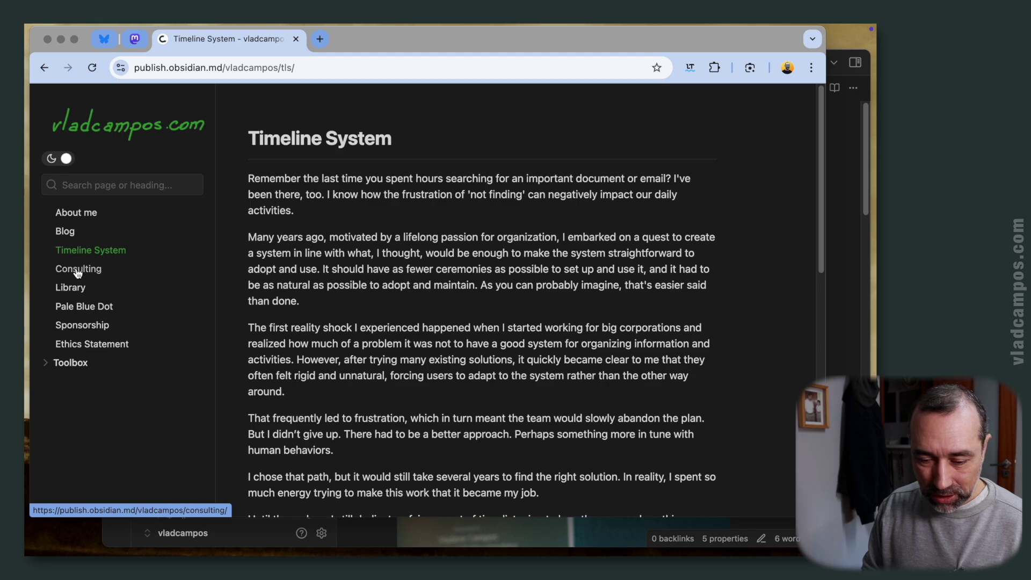
pyautogui.click(71, 269)
pyautogui.click(70, 288)
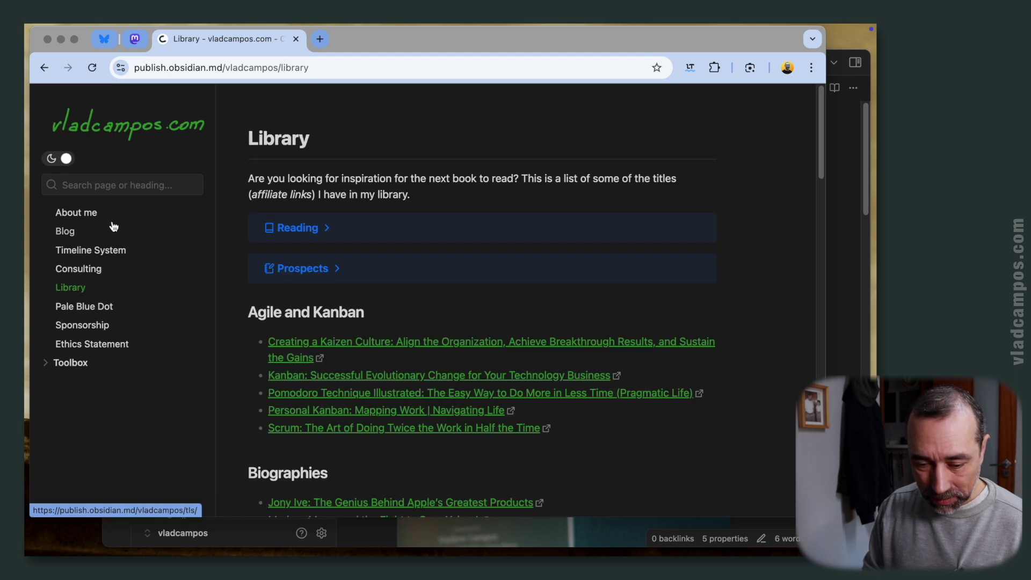
pyautogui.click(92, 225)
pyautogui.click(65, 232)
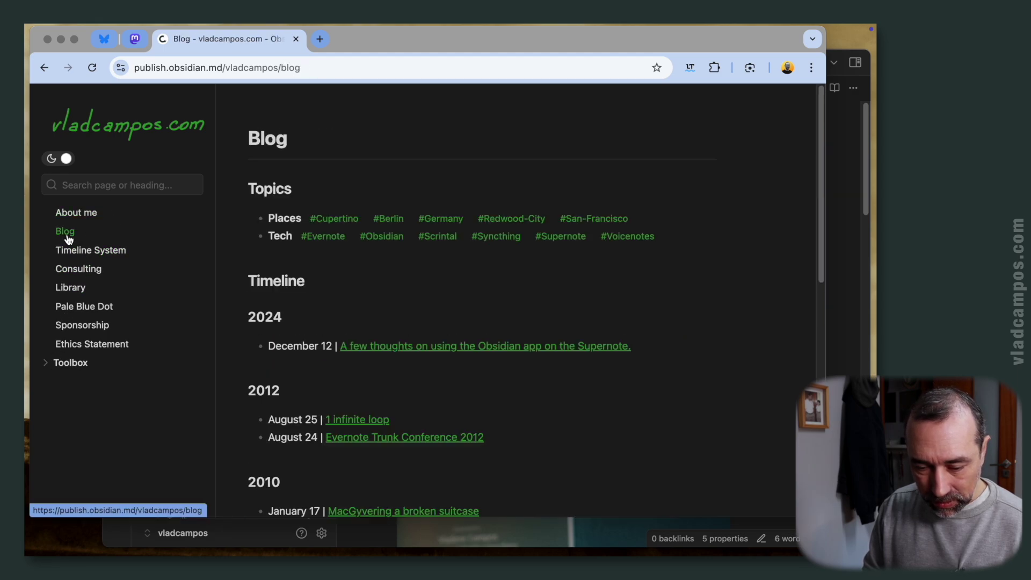
# Open the 2024 Supernote post, read to the Battery tip, and expand Toolbox and Syncthing
pyautogui.click(450, 346)
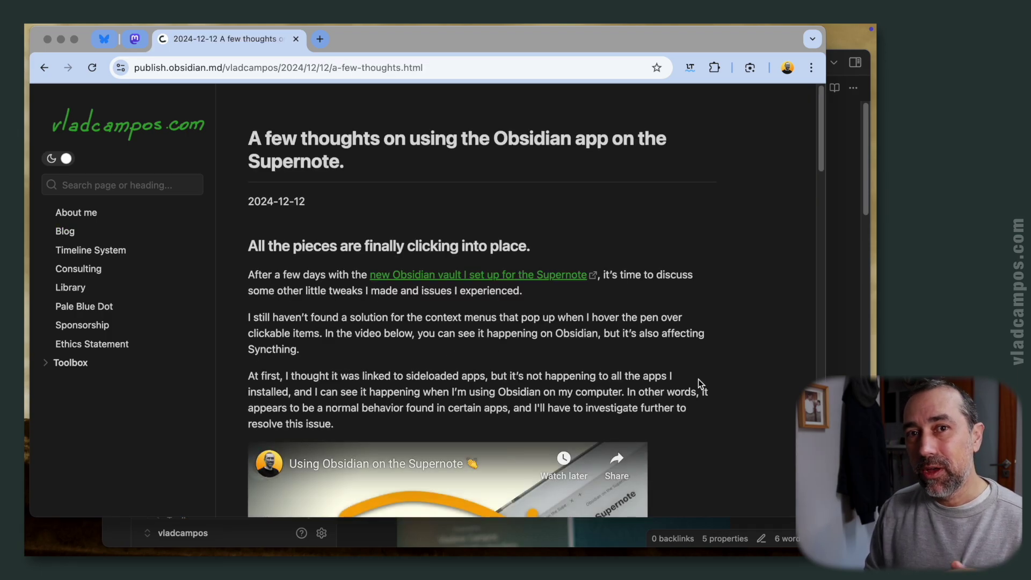
pyautogui.scroll(-5, 734, 383)
pyautogui.scroll(-5, 735, 383)
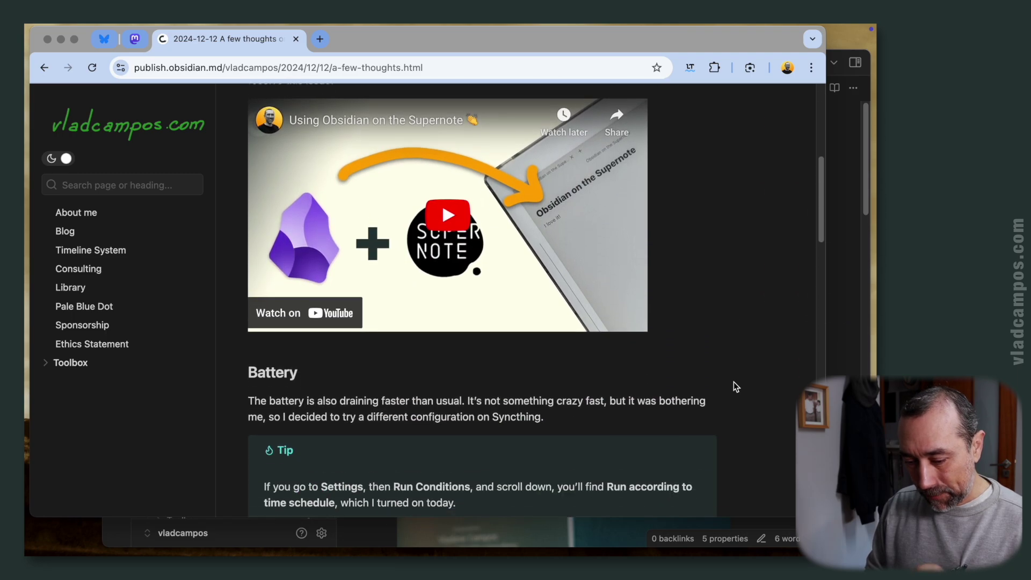
pyautogui.scroll(-2, 734, 384)
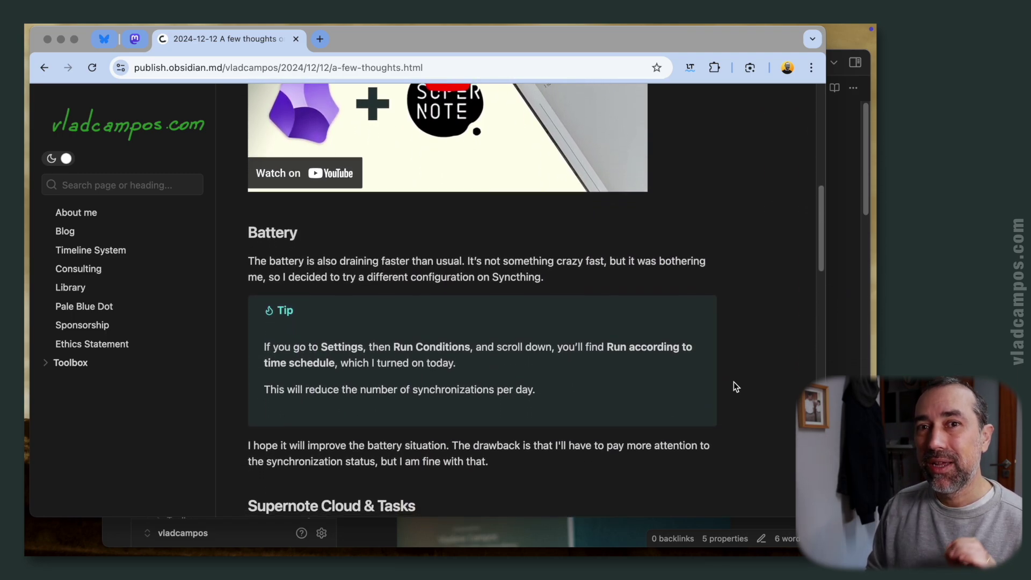
pyautogui.scroll(-1, 735, 383)
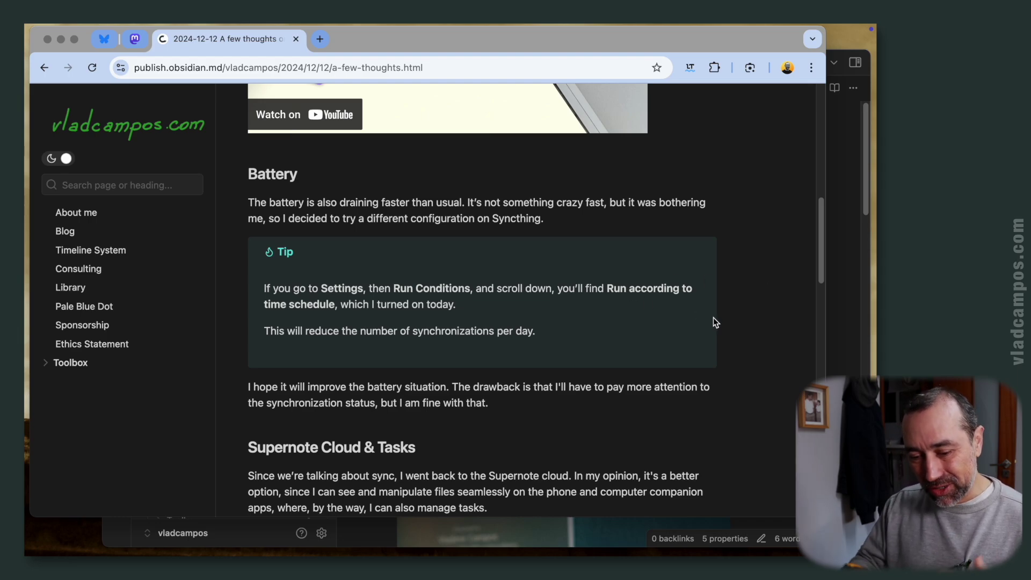
pyautogui.click(46, 363)
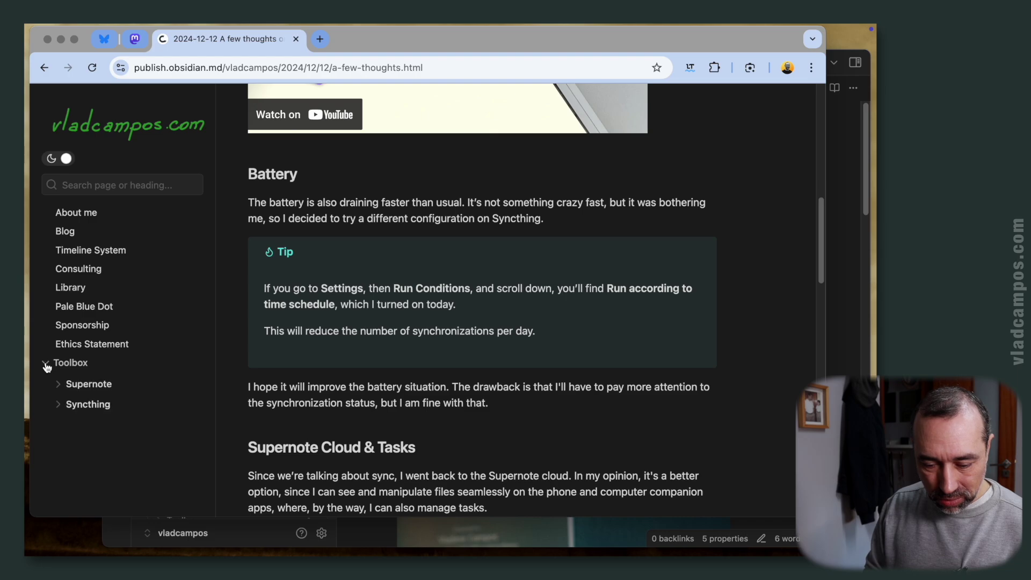
pyautogui.click(59, 406)
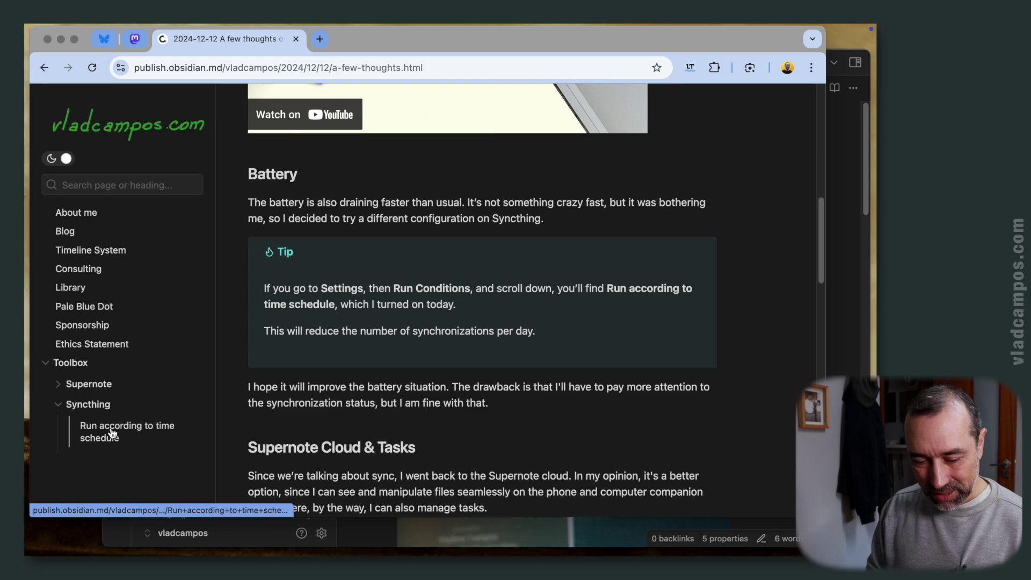
pyautogui.click(107, 435)
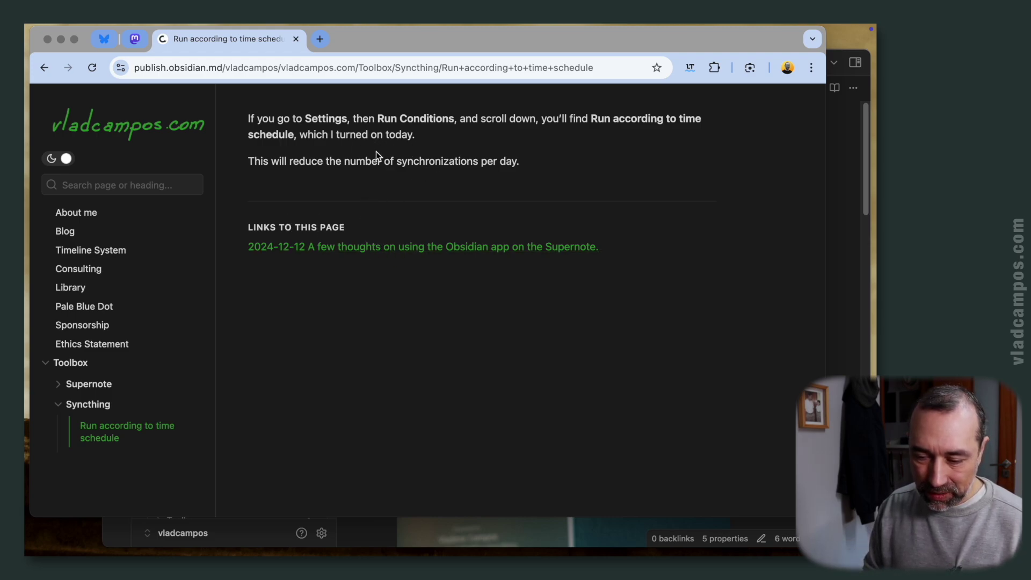
pyautogui.click(409, 249)
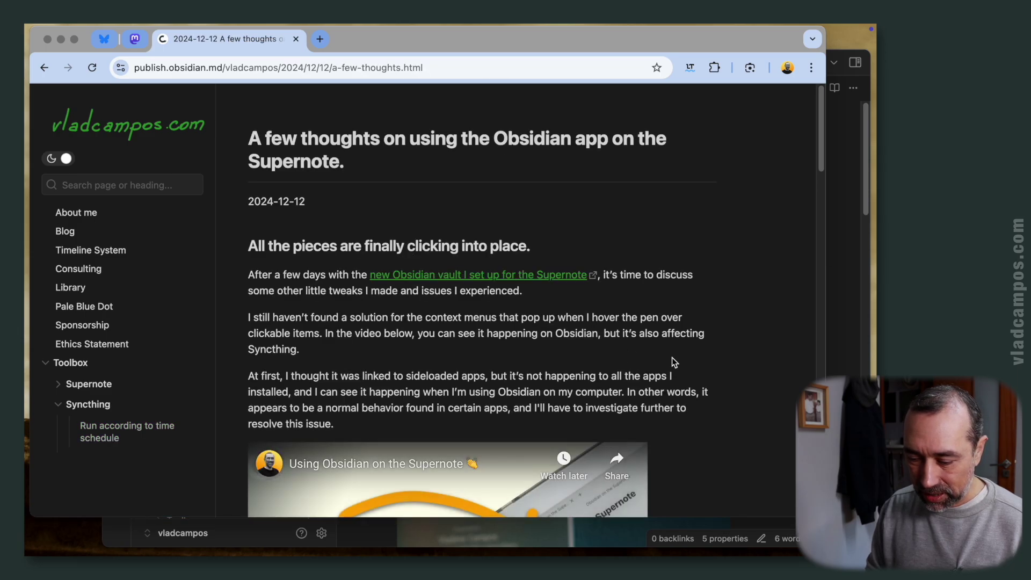
pyautogui.scroll(-10, 693, 366)
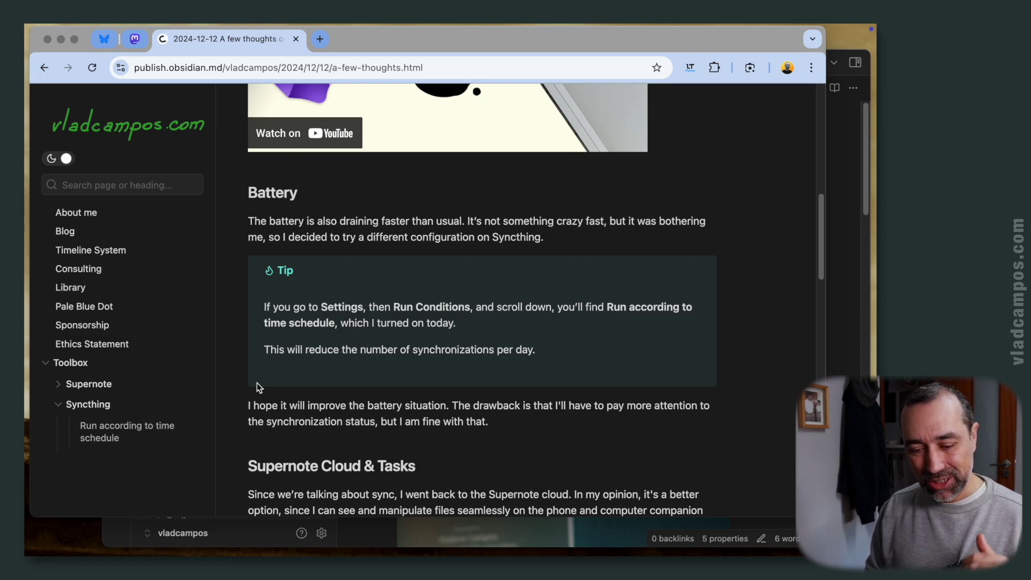
pyautogui.click(113, 429)
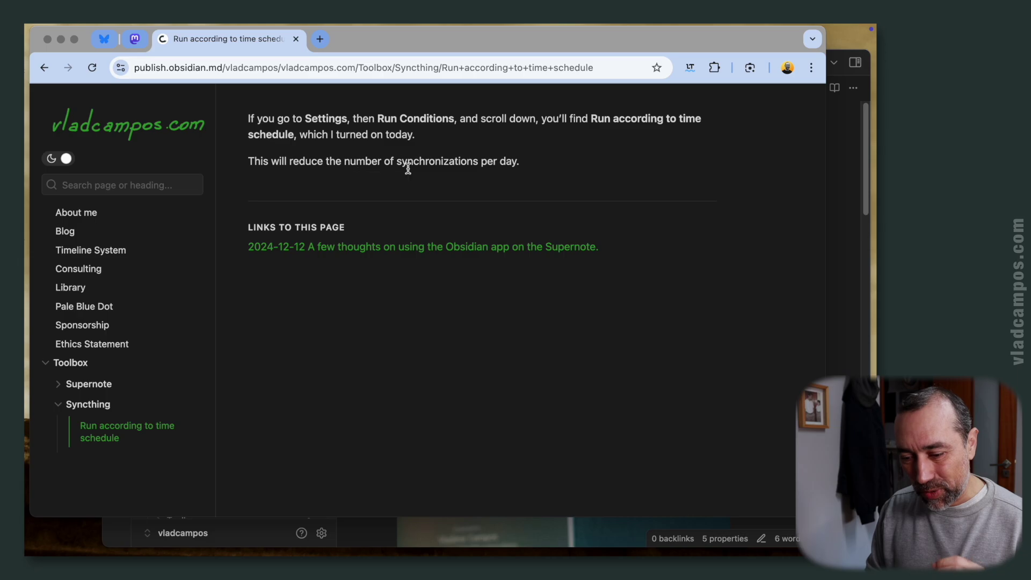
pyautogui.click(413, 243)
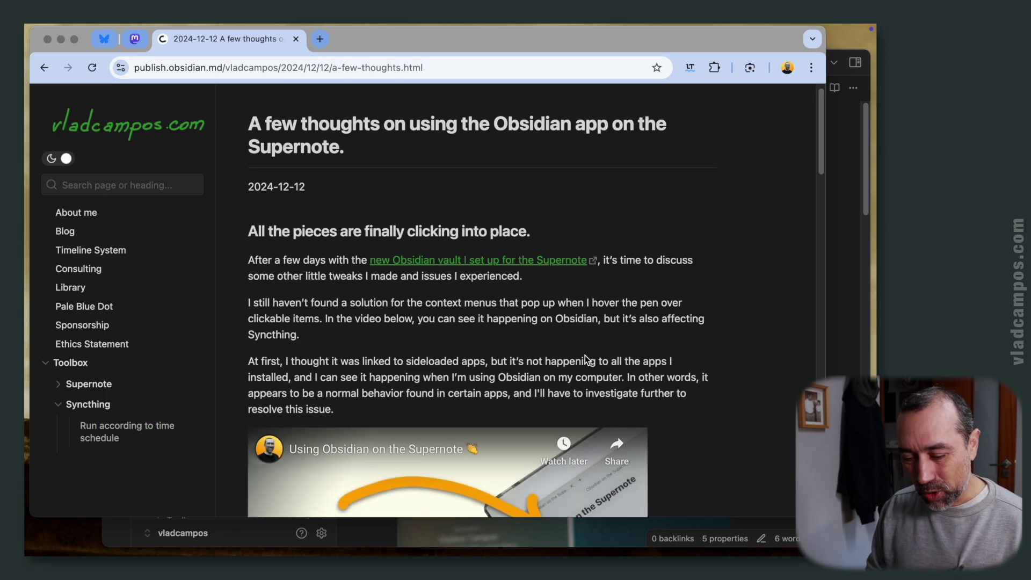
pyautogui.scroll(-12, 508, 314)
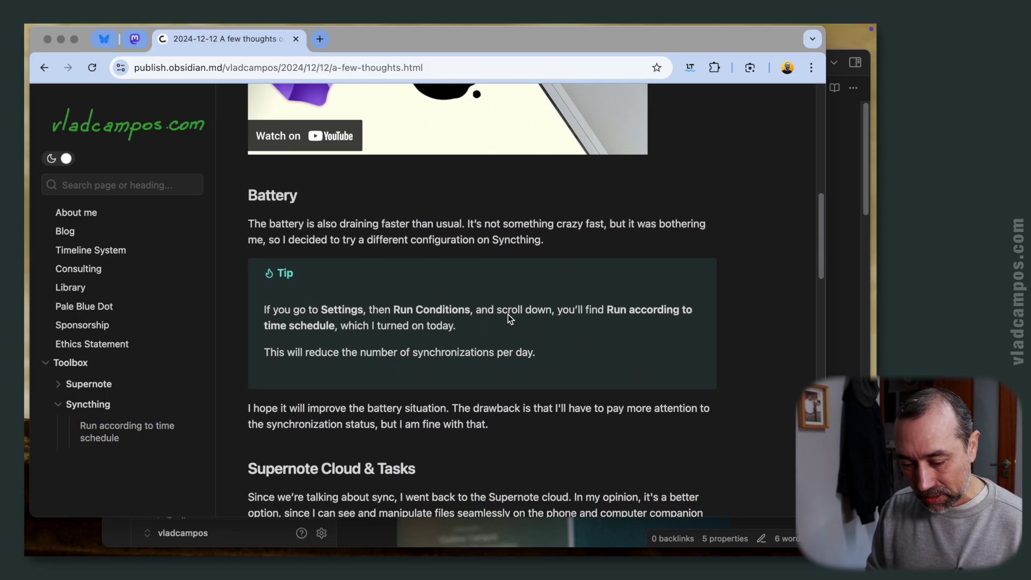
pyautogui.scroll(-3, 508, 314)
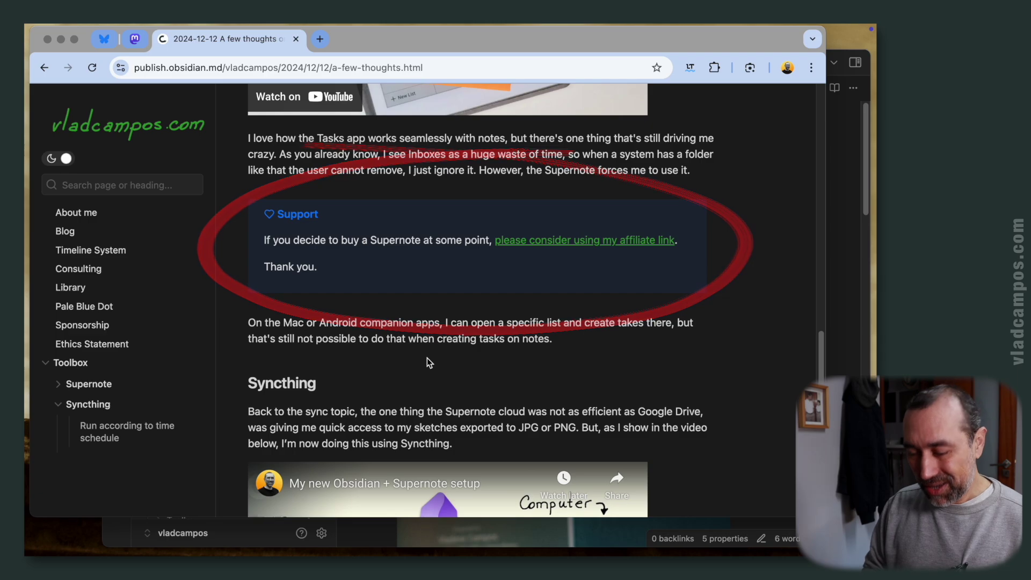
pyautogui.scroll(-1, 475, 372)
pyautogui.scroll(-10, 606, 346)
pyautogui.scroll(-2, 606, 352)
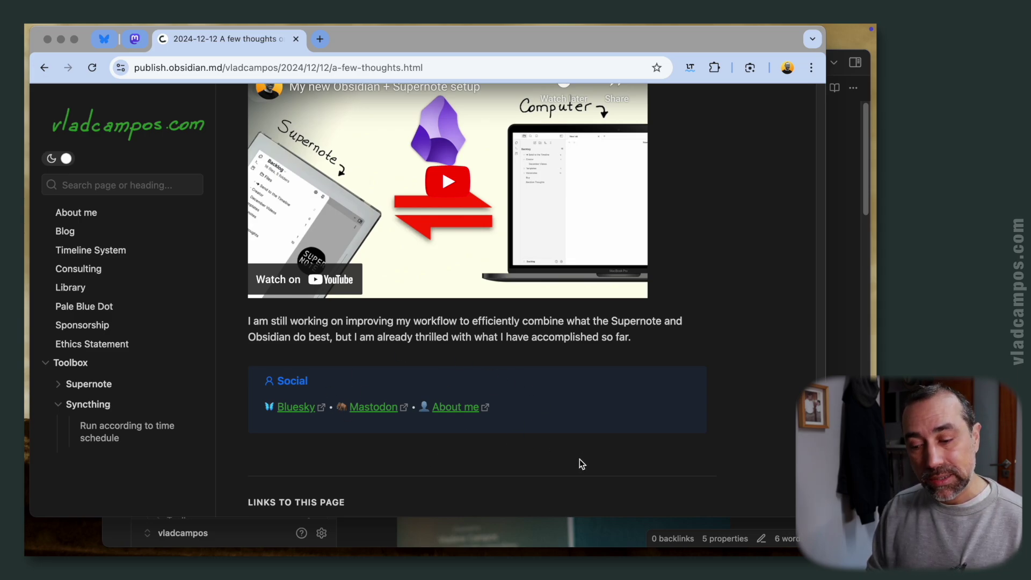
pyautogui.scroll(12, 636, 410)
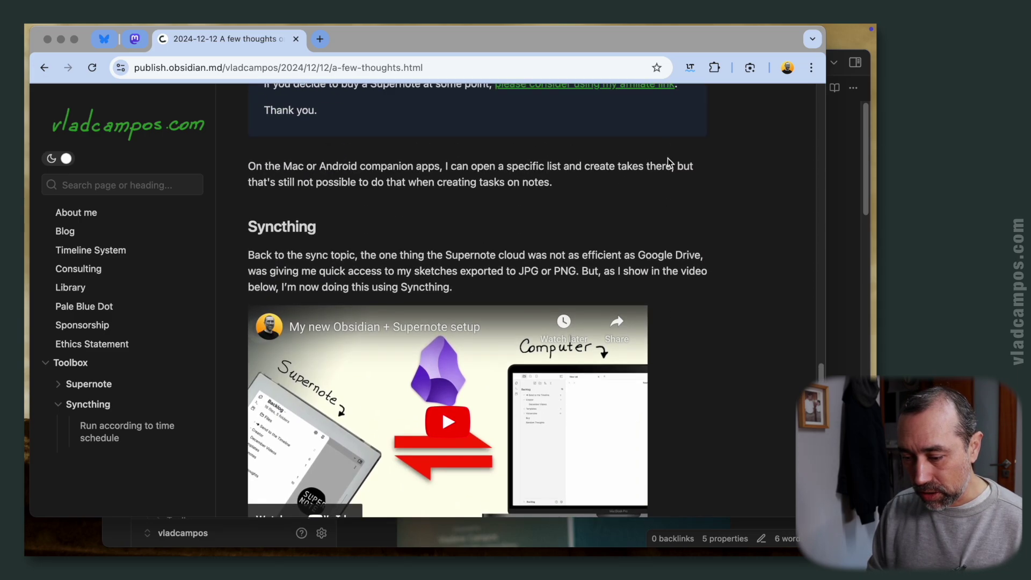
pyautogui.scroll(20, 685, 225)
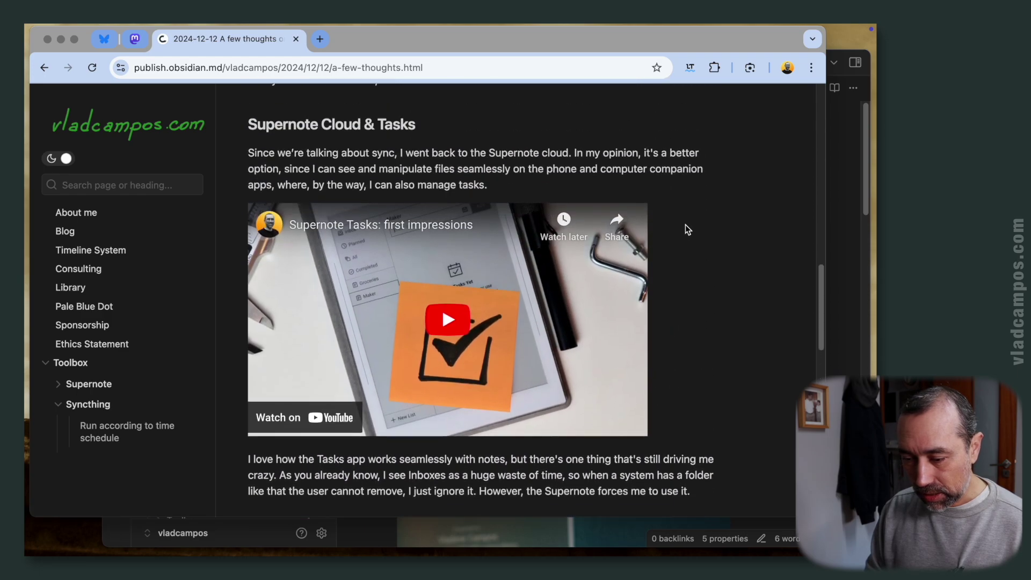
pyautogui.scroll(1, 701, 338)
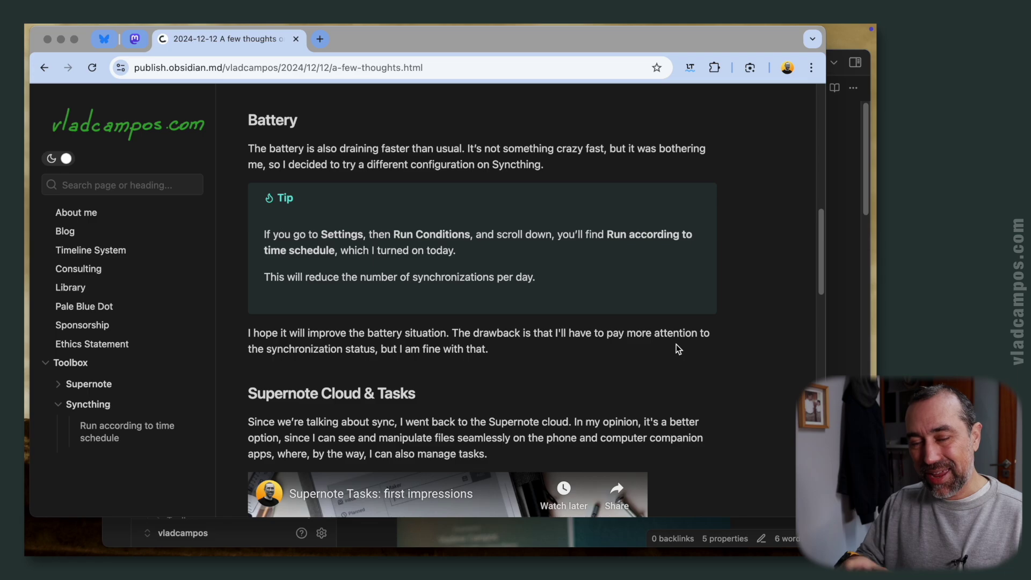
pyautogui.scroll(-8, 676, 344)
pyautogui.scroll(-20, 676, 344)
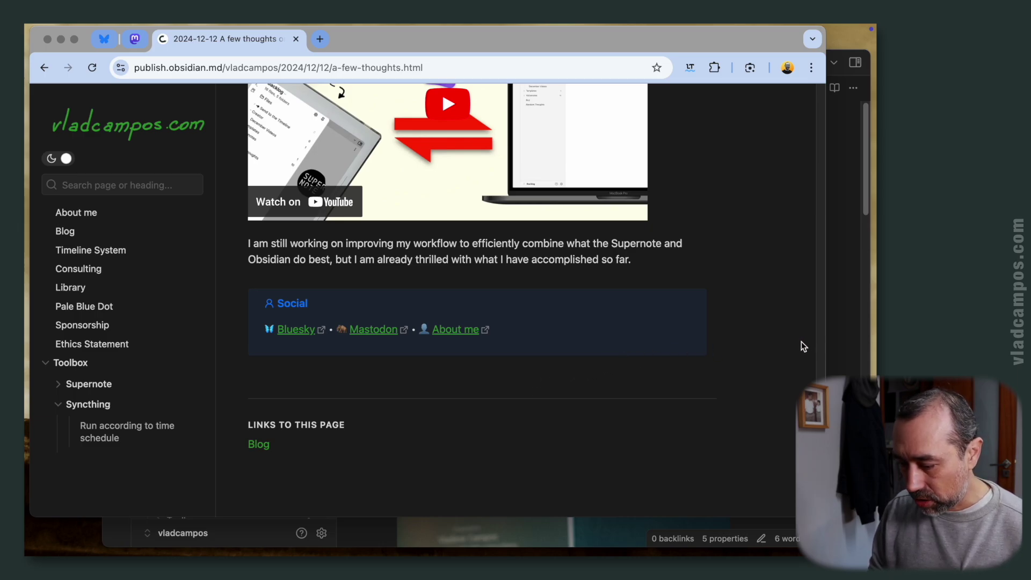
# Bring up the Obsidian vault showing the green phosphor monitor repair note
pyautogui.click(835, 341)
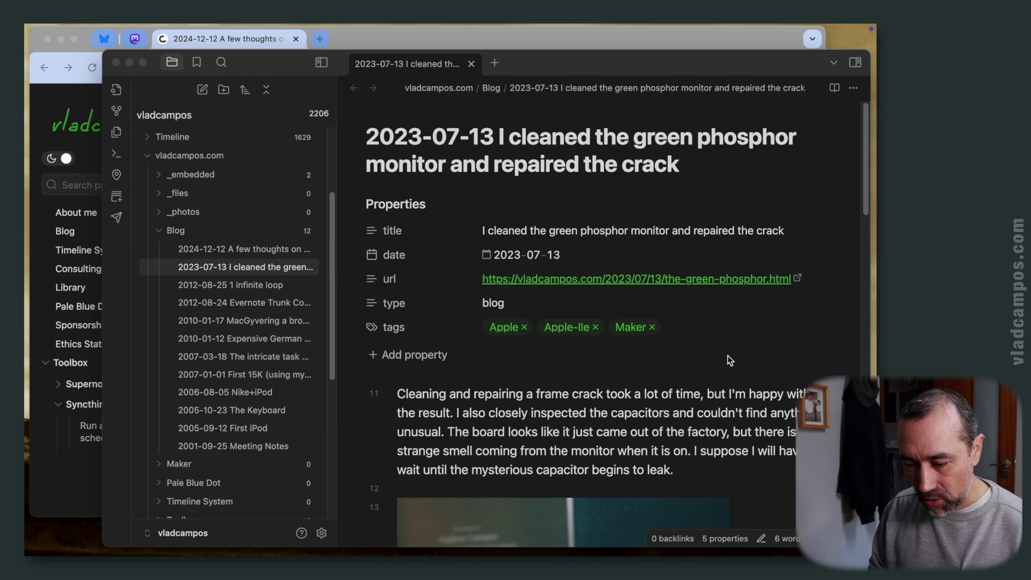
pyautogui.scroll(1, 301, 306)
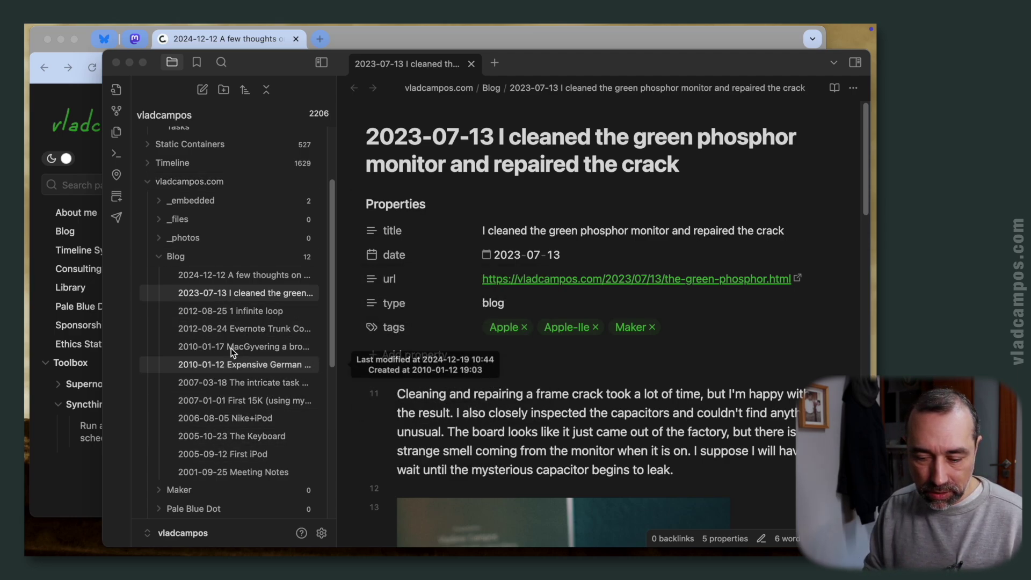
# Open the published Blog index and scroll through its year-by-year post list
pyautogui.click(76, 476)
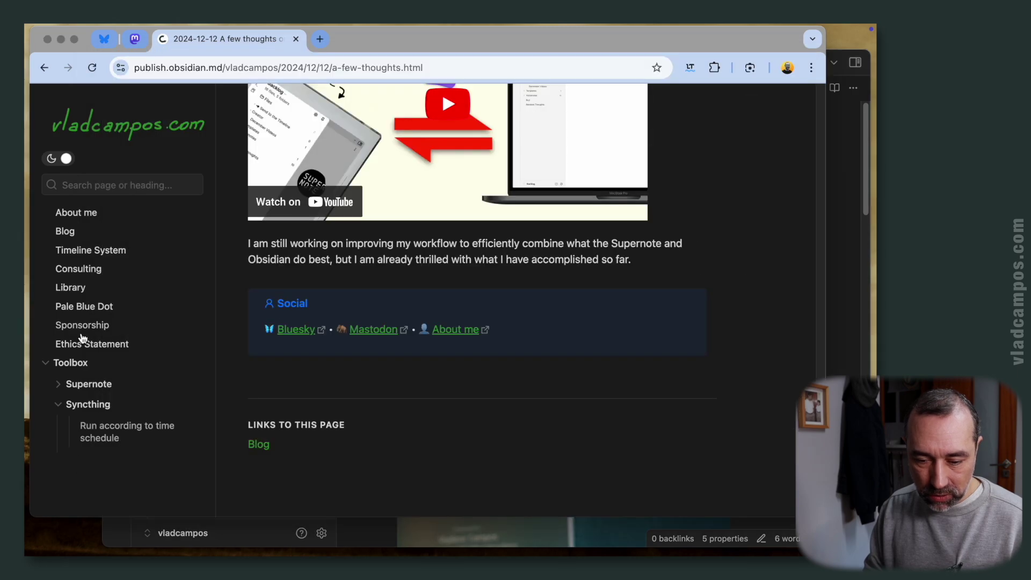
pyautogui.click(66, 236)
pyautogui.scroll(-5, 478, 385)
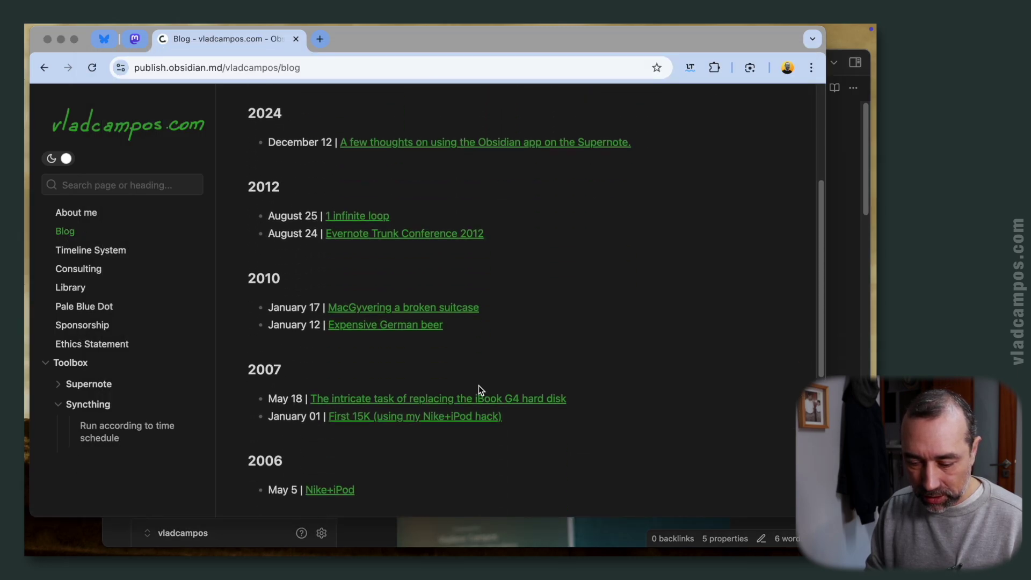
pyautogui.scroll(-4, 608, 274)
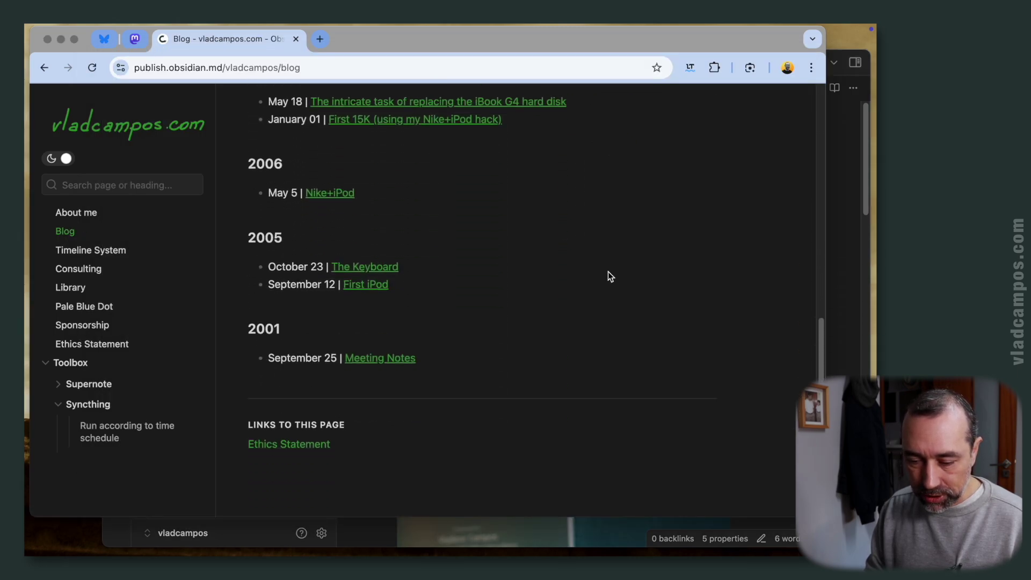
pyautogui.scroll(5, 608, 276)
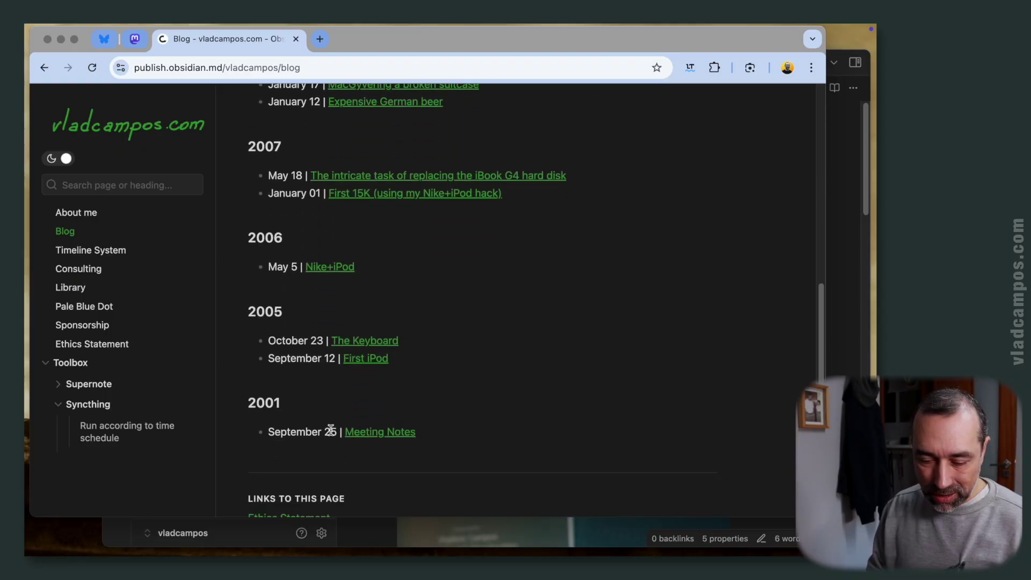
pyautogui.scroll(5, 558, 421)
pyautogui.scroll(1, 564, 424)
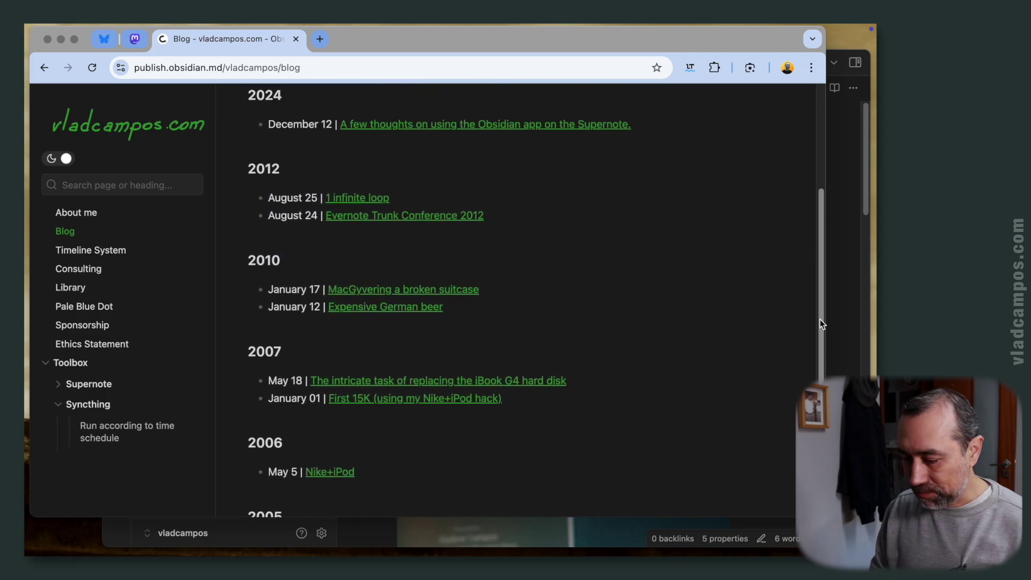
# Glance at the Obsidian note, then return to the Blog index showing 2007 back to 2001
pyautogui.click(839, 308)
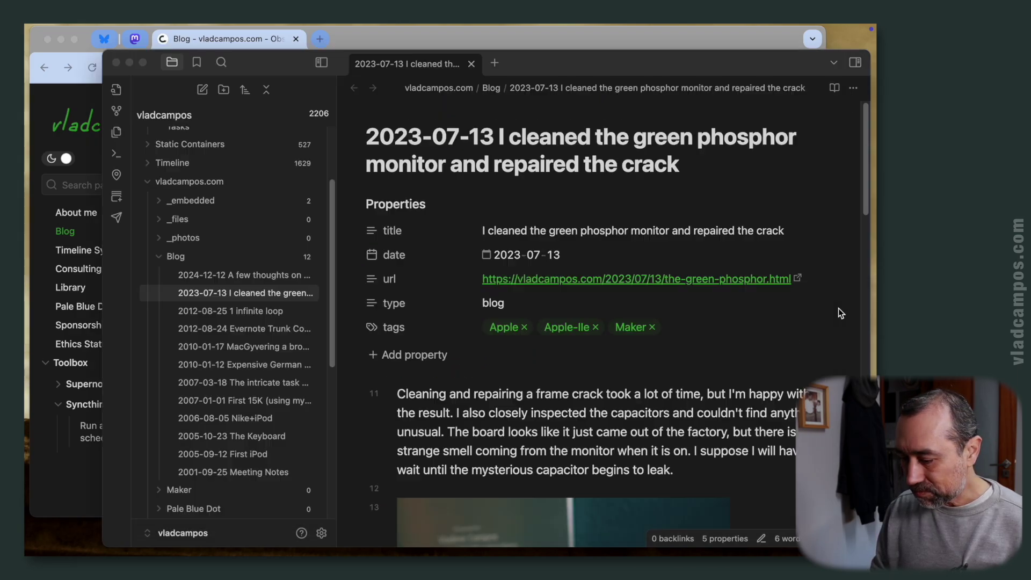
pyautogui.click(73, 482)
pyautogui.scroll(-6, 682, 383)
pyautogui.scroll(2, 681, 383)
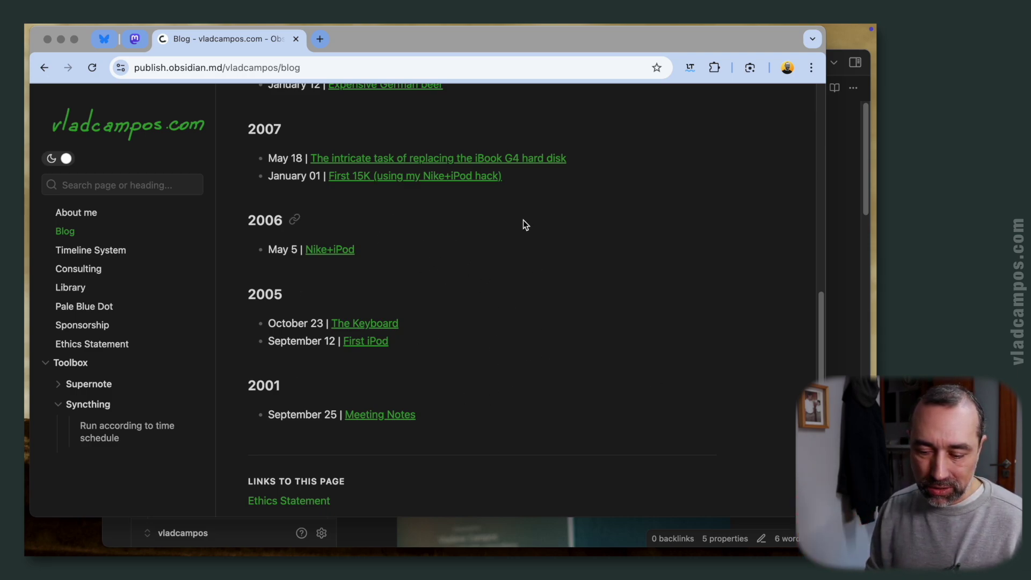
pyautogui.scroll(1, 632, 318)
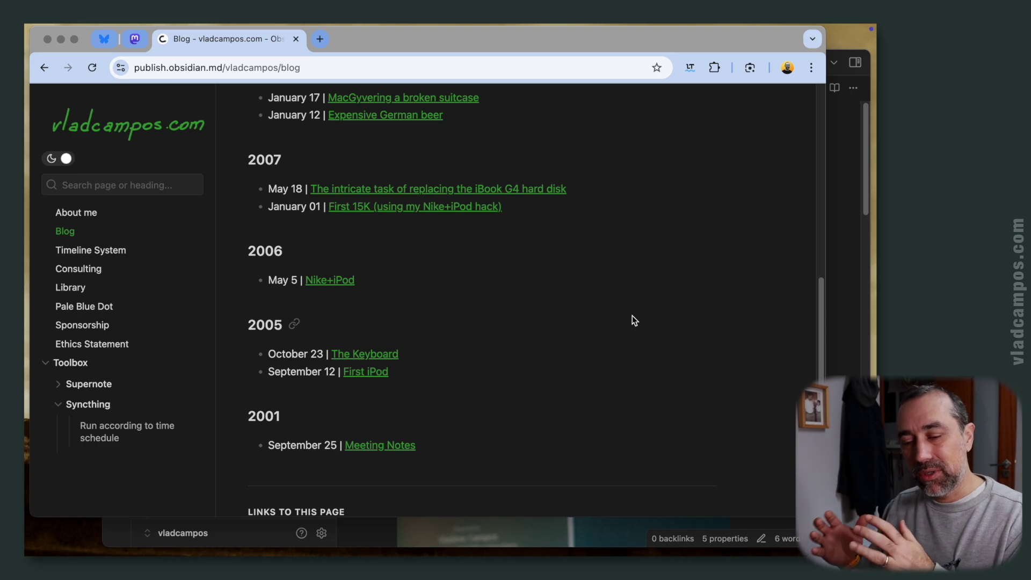
# Collapse the Blog folder in the vault's file tree and shift the window right
pyautogui.click(842, 327)
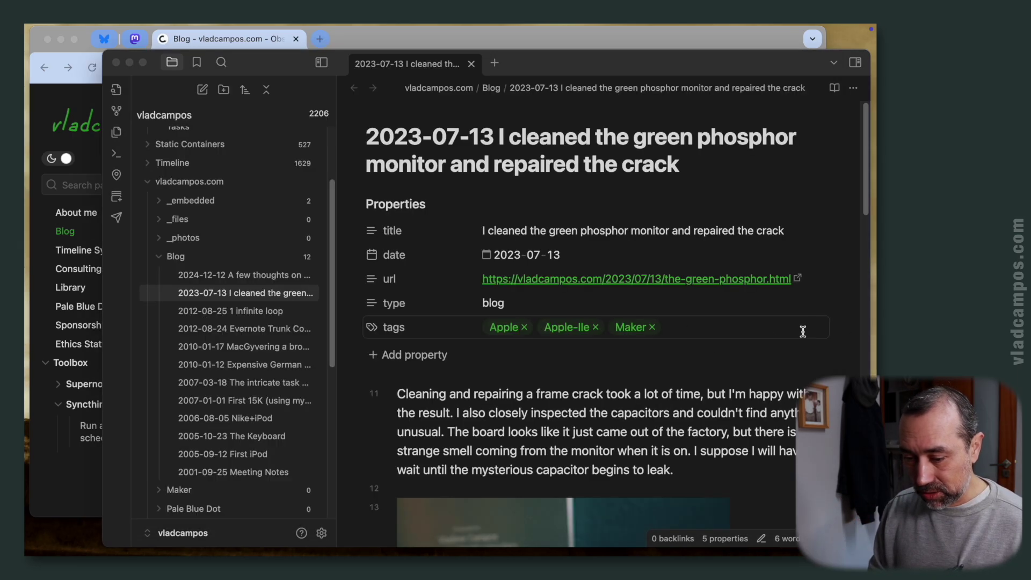
pyautogui.scroll(-1, 714, 370)
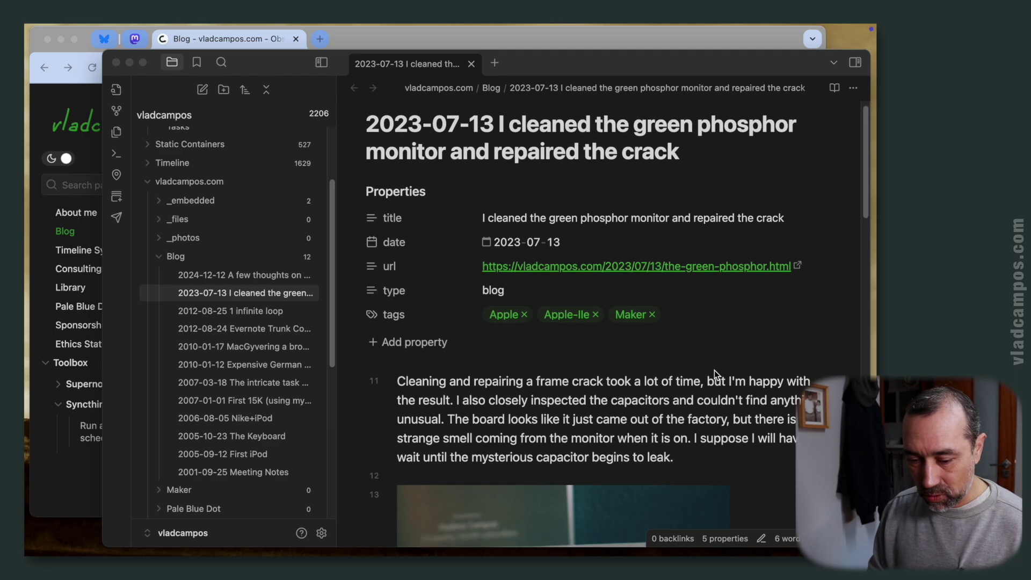
pyautogui.click(154, 259)
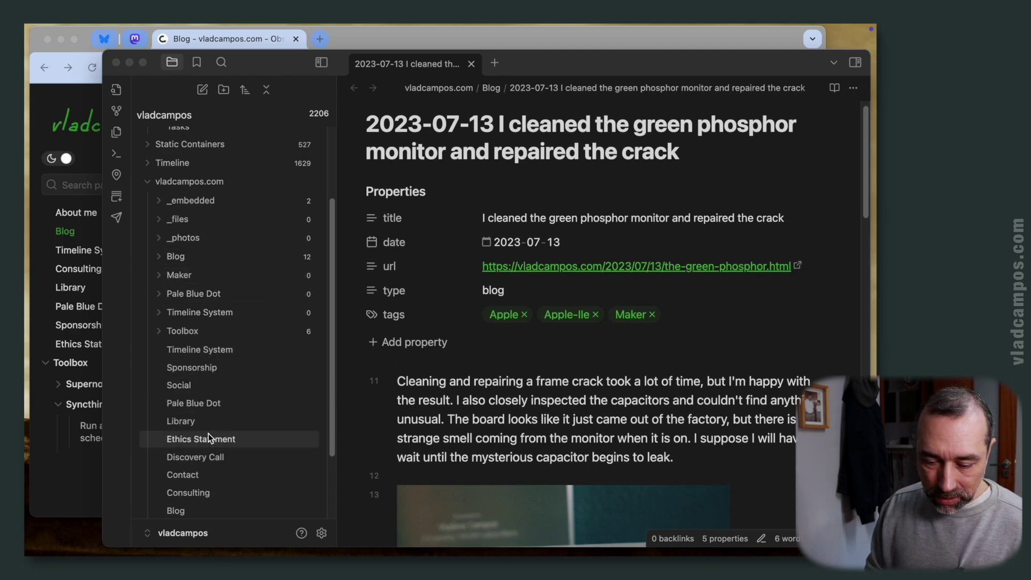
pyautogui.scroll(-2, 209, 402)
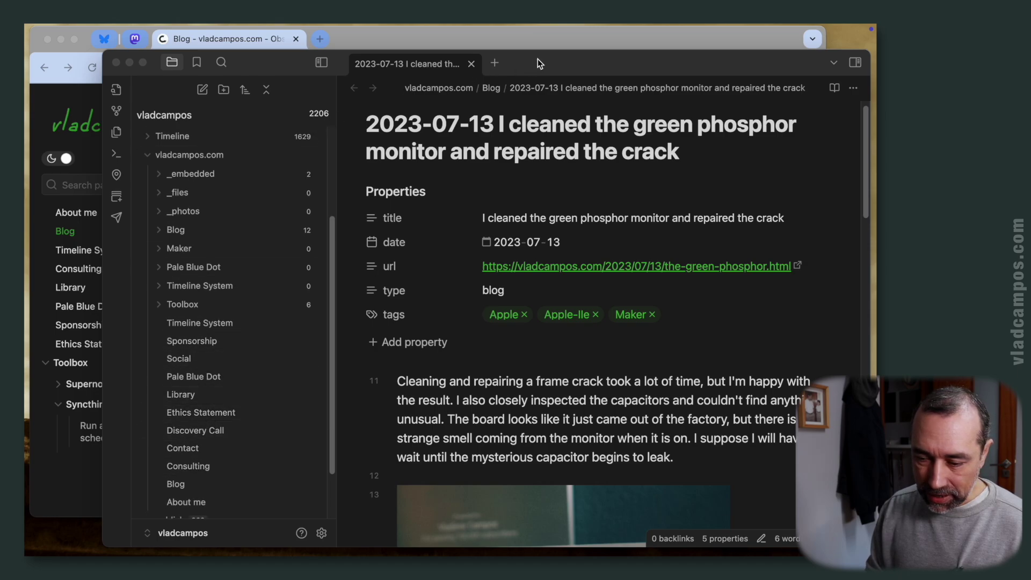
pyautogui.moveTo(539, 63); pyautogui.dragTo(581, 61)
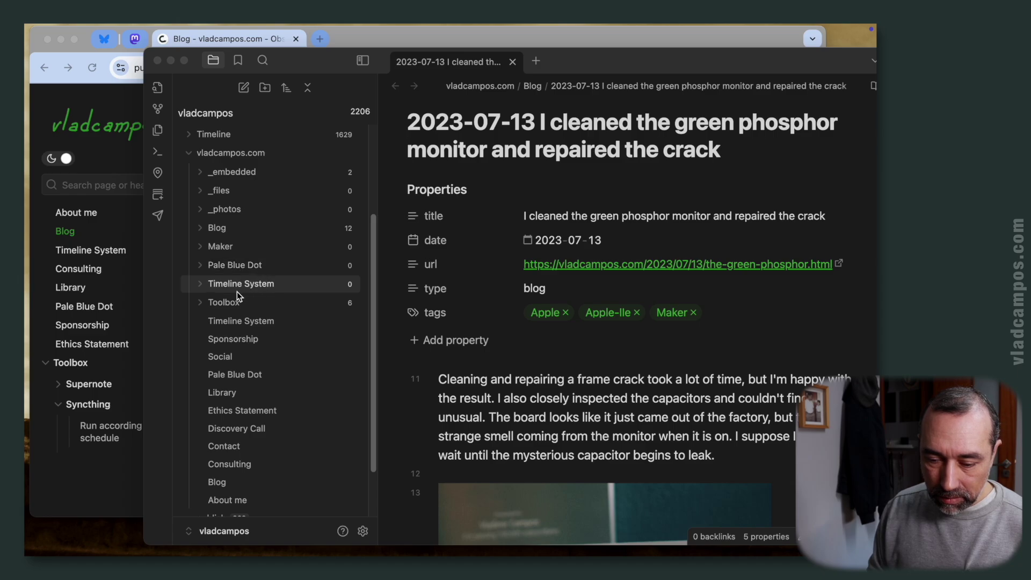
# Peek inside the _files and _photos folders, then collapse both again
pyautogui.click(198, 189)
pyautogui.click(222, 372)
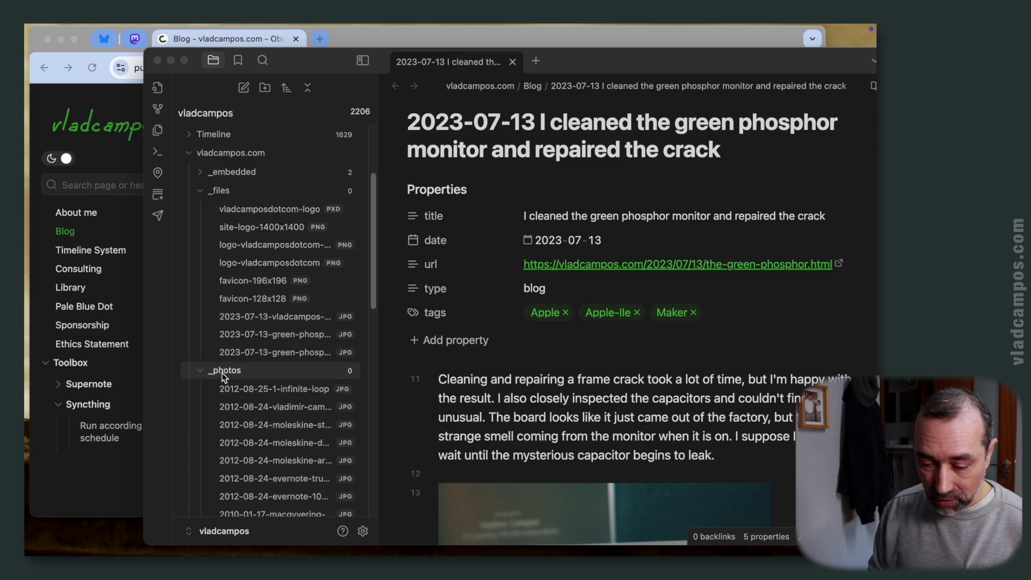
pyautogui.click(197, 191)
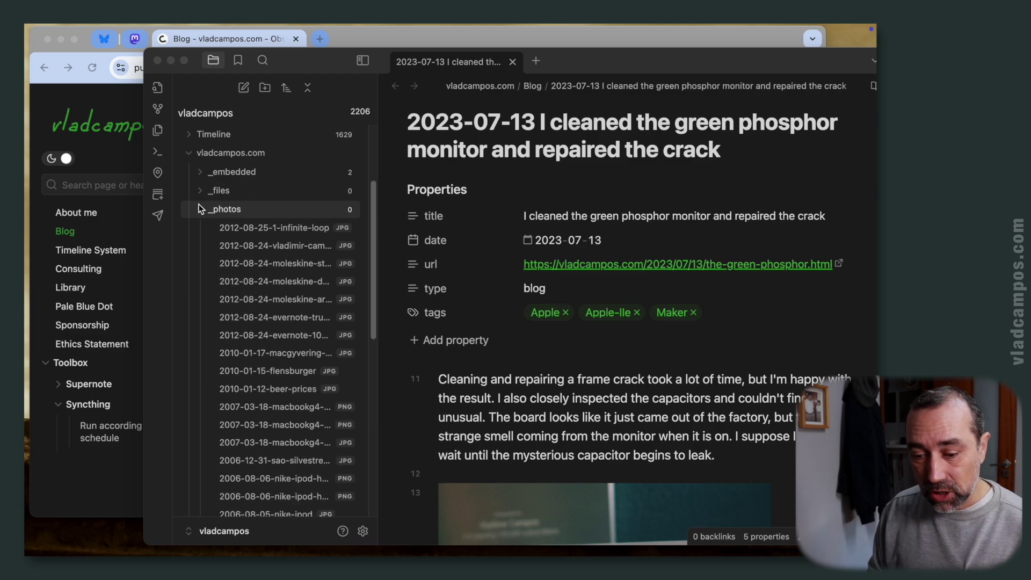
pyautogui.click(199, 207)
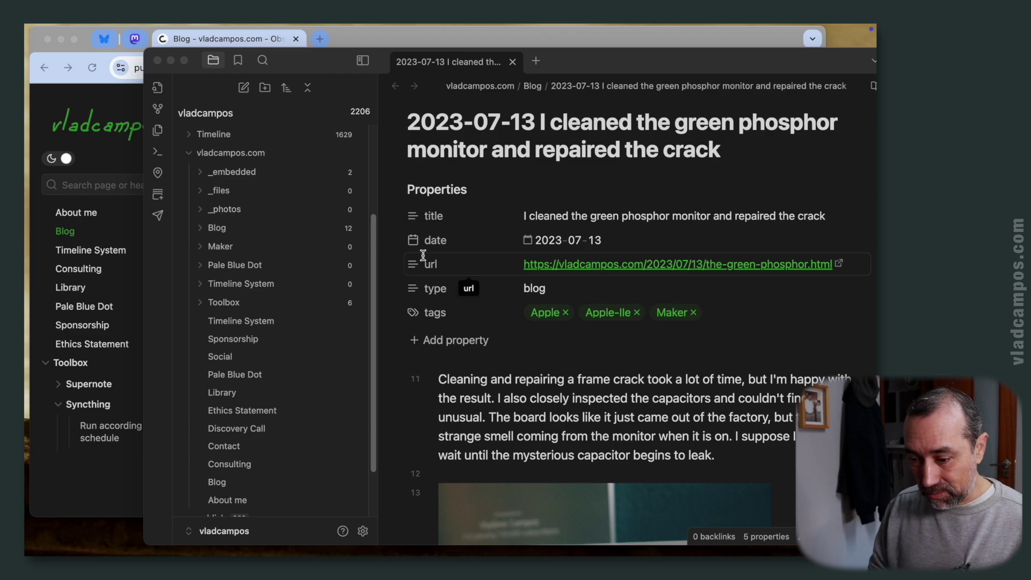
pyautogui.moveTo(595, 63); pyautogui.dragTo(553, 57)
pyautogui.scroll(-5, 618, 385)
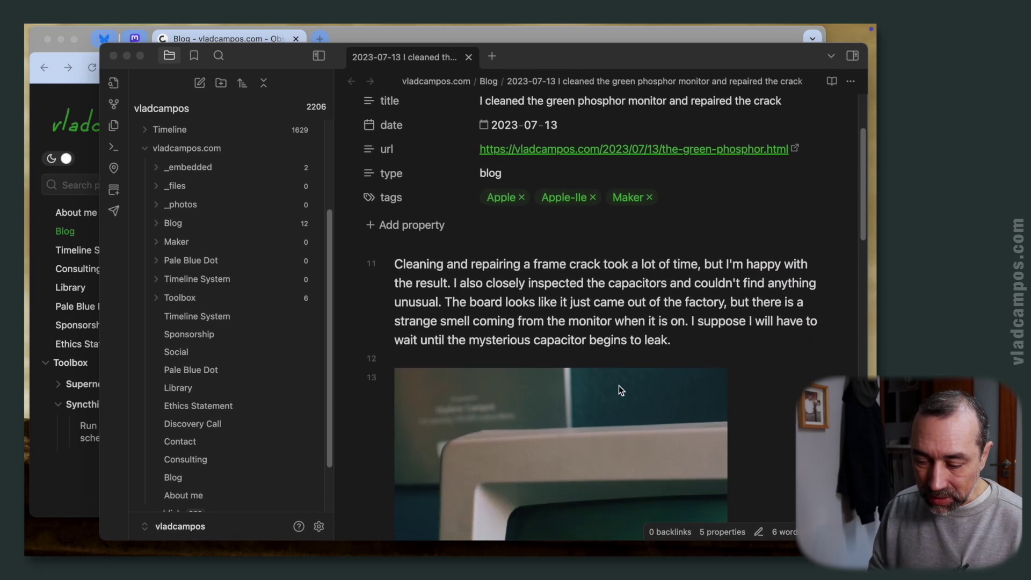
pyautogui.scroll(3, 619, 385)
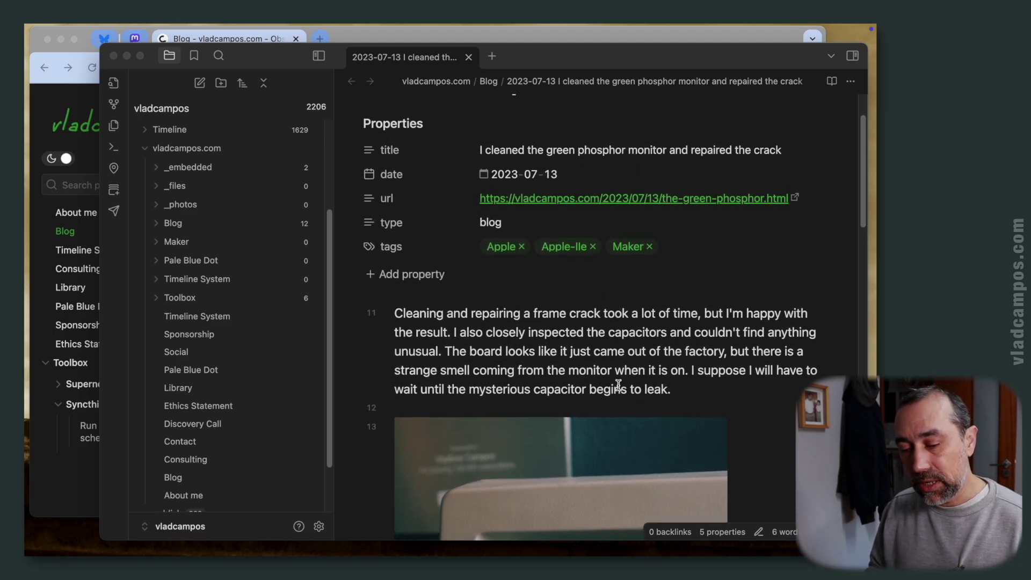
pyautogui.scroll(-10, 617, 320)
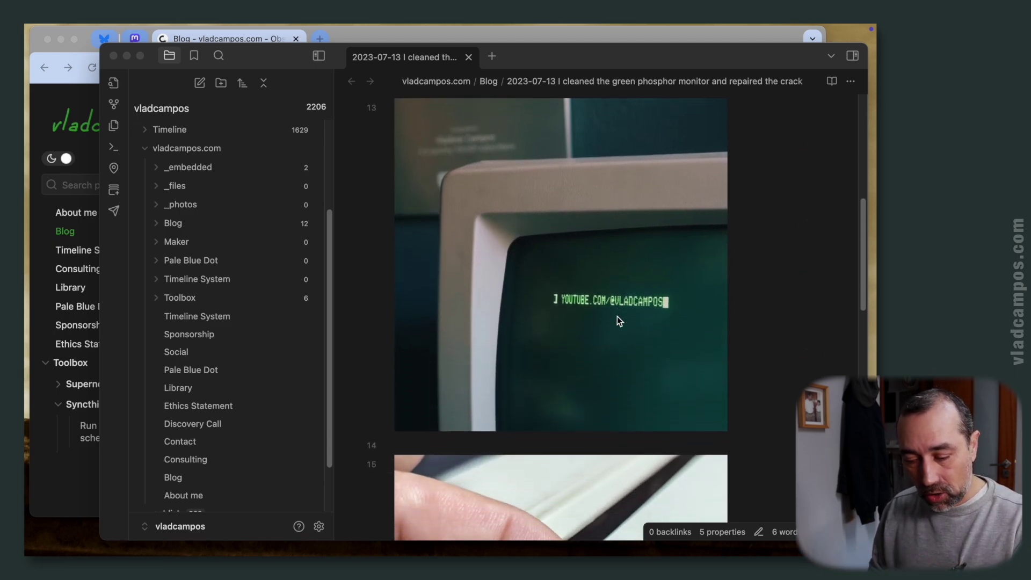
pyautogui.scroll(-5, 616, 320)
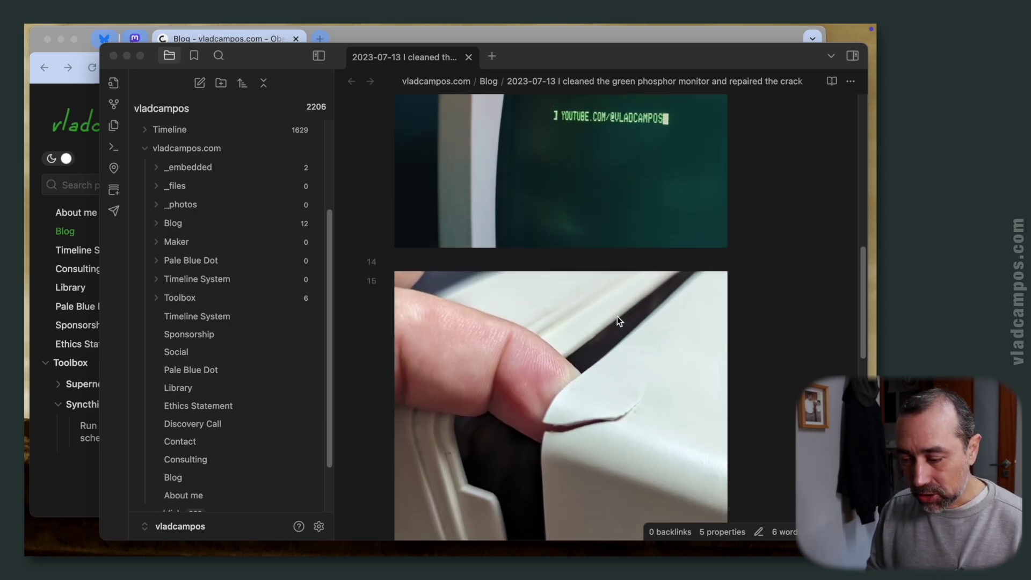
pyautogui.scroll(12, 617, 316)
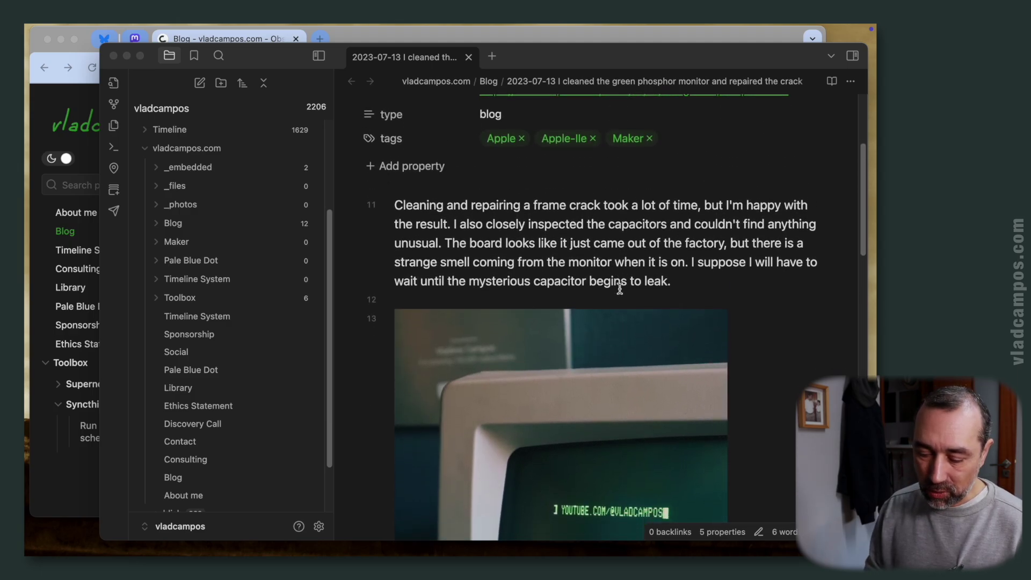
pyautogui.scroll(2, 620, 288)
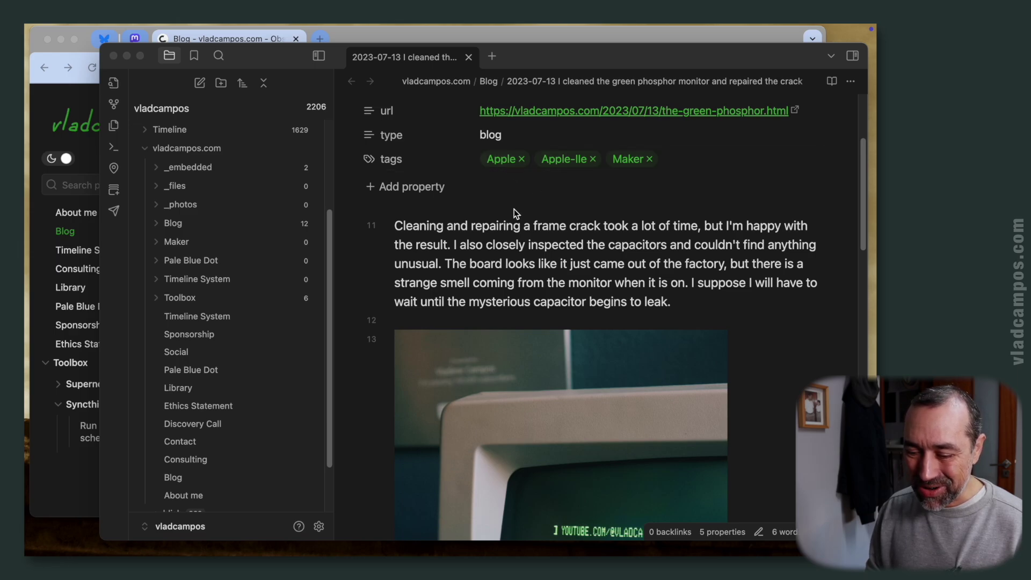
pyautogui.scroll(-4, 514, 208)
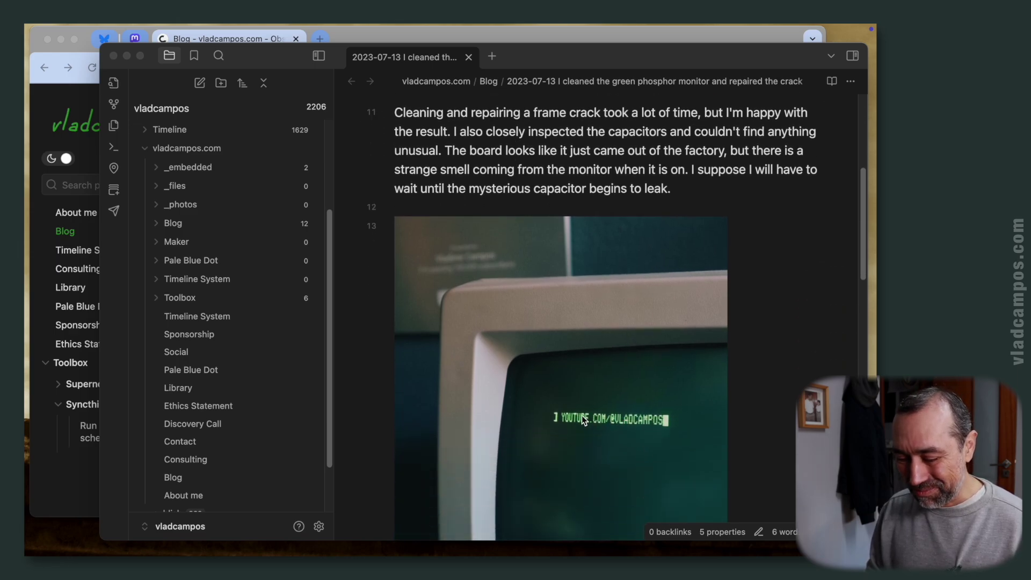
pyautogui.scroll(-3, 631, 433)
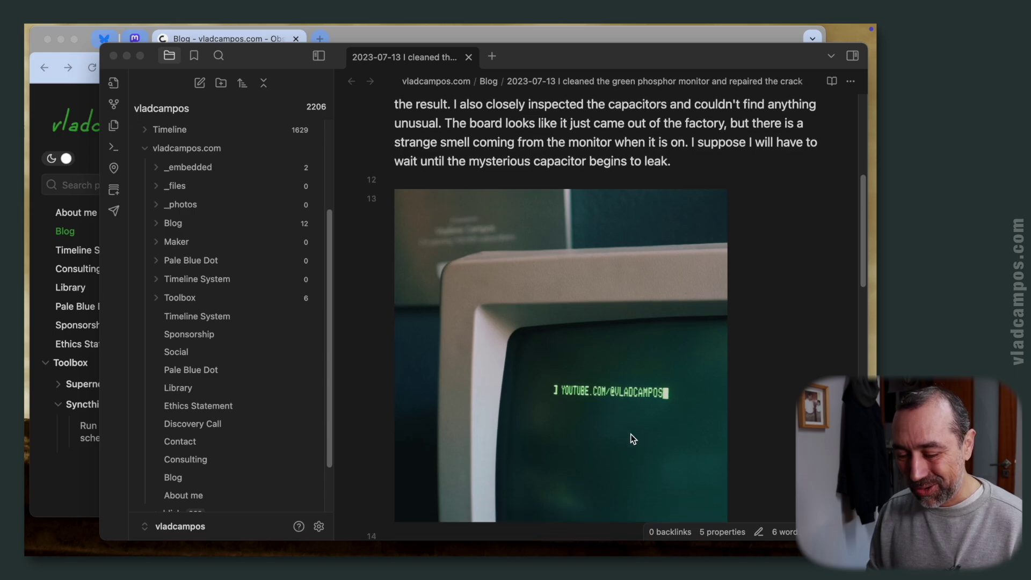
pyautogui.scroll(-1, 630, 433)
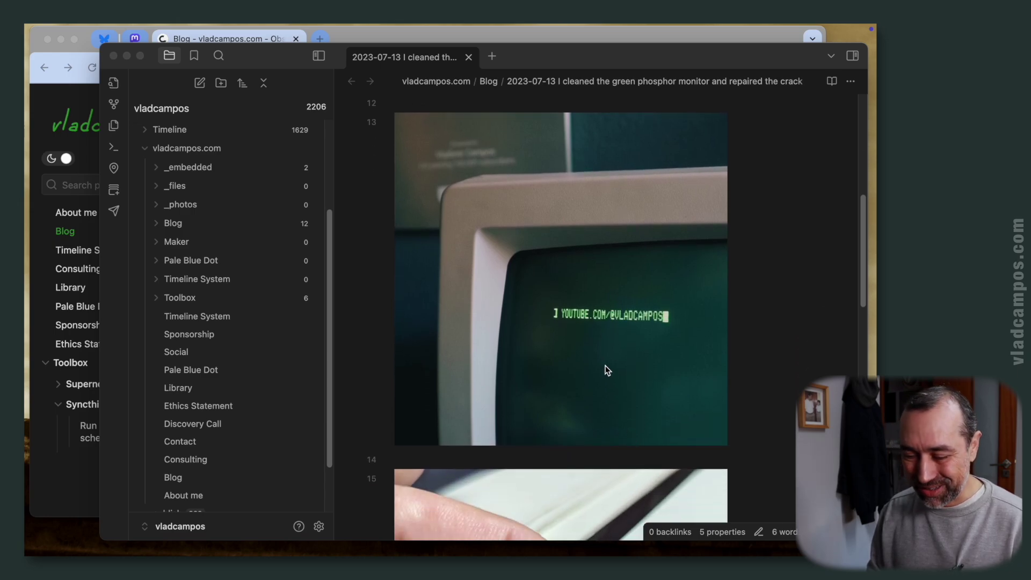
pyautogui.scroll(10, 630, 337)
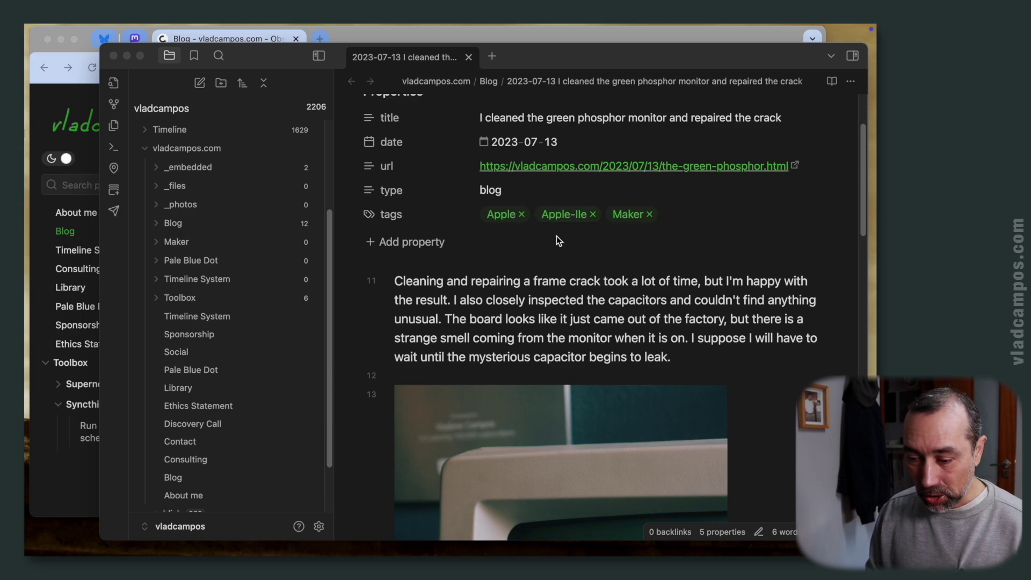
pyautogui.scroll(3, 562, 283)
pyautogui.scroll(2, 545, 260)
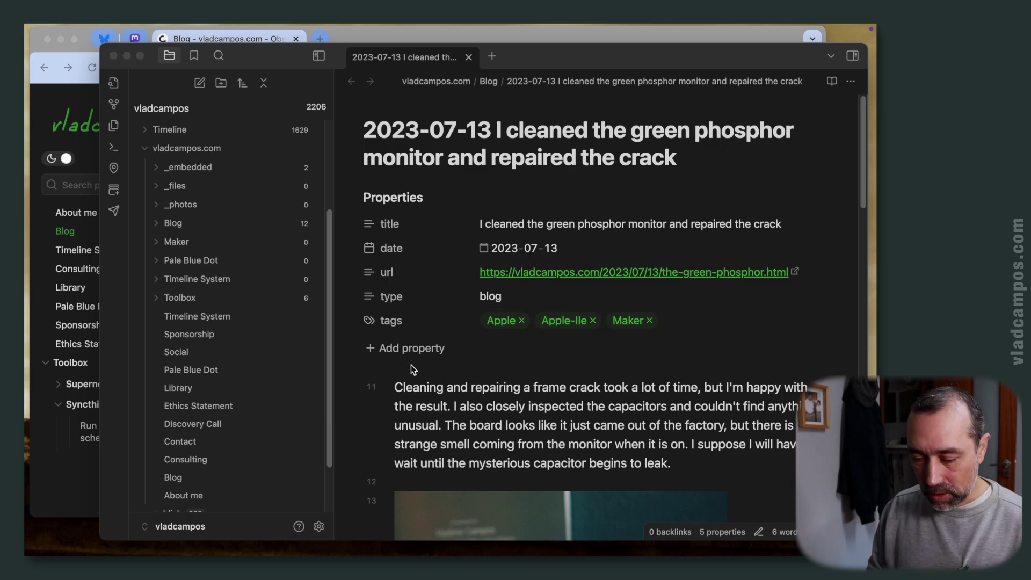
# Add the heading '# I cleaned the green phosphor monitor and repaired the crack' above the opening paragraph
pyautogui.click(396, 387)
pyautogui.press('Return')
pyautogui.press('Return')
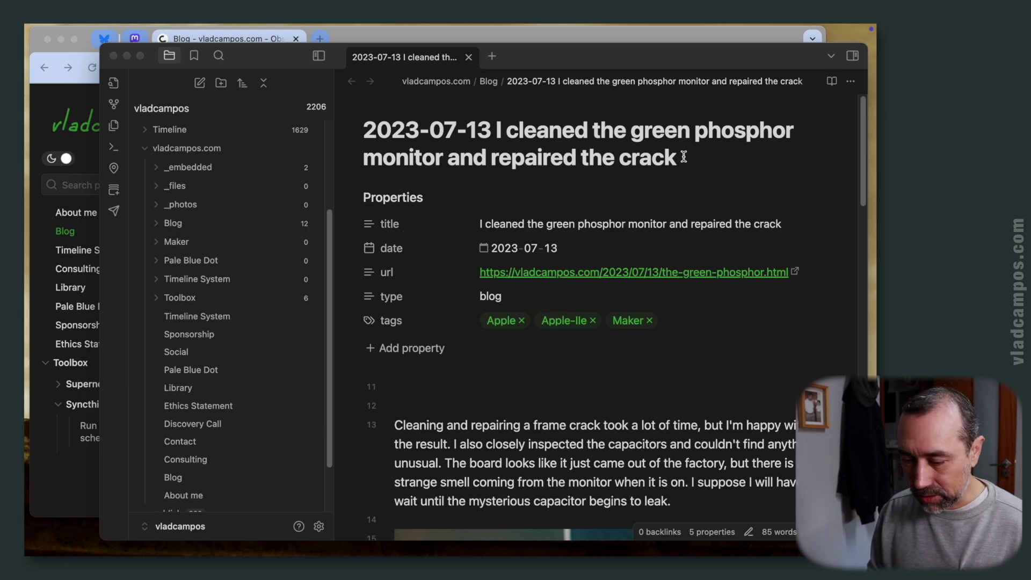
pyautogui.moveTo(680, 157); pyautogui.dragTo(494, 136)
pyautogui.press('cmd+c')
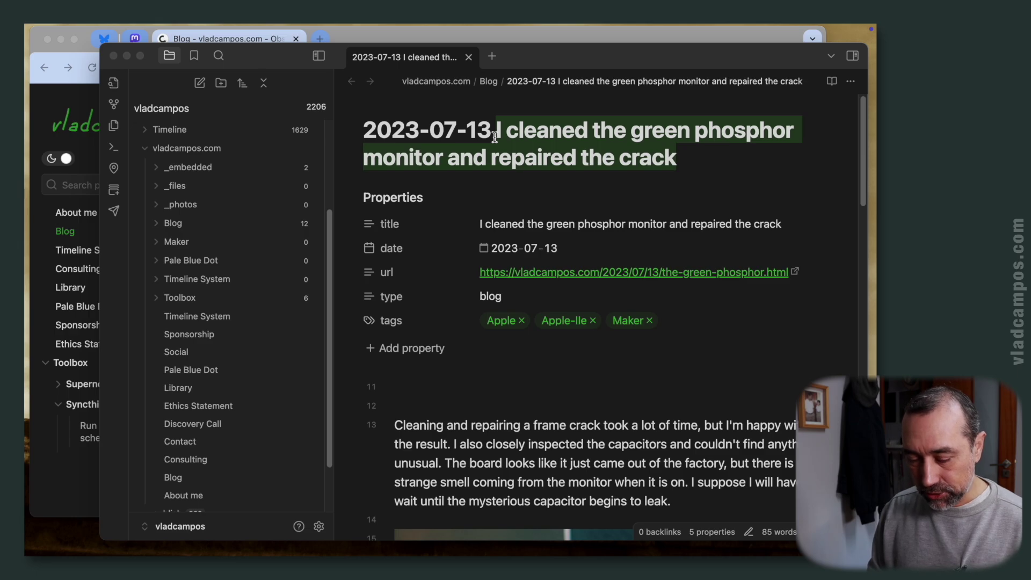
pyautogui.click(419, 386)
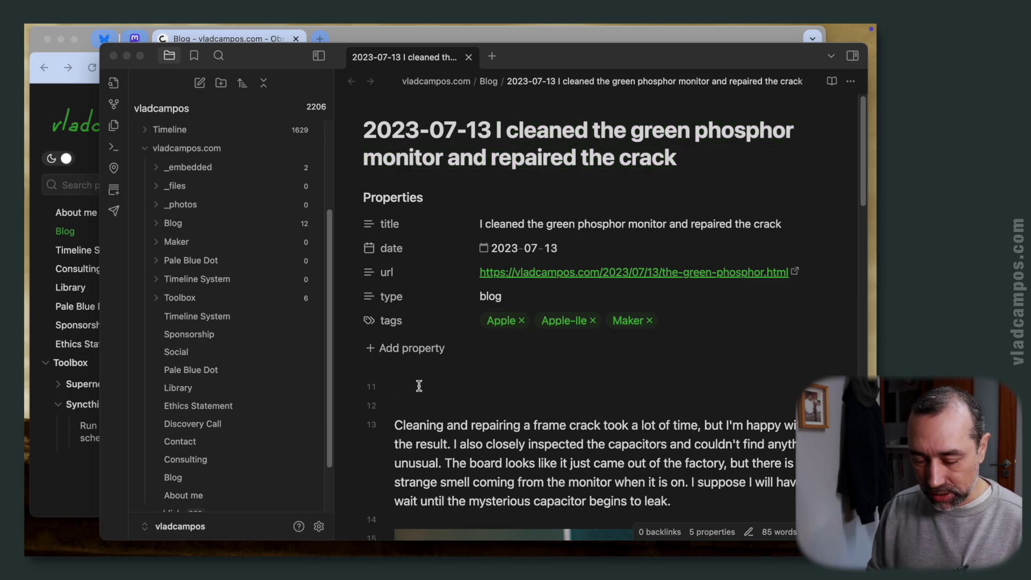
pyautogui.write('#')
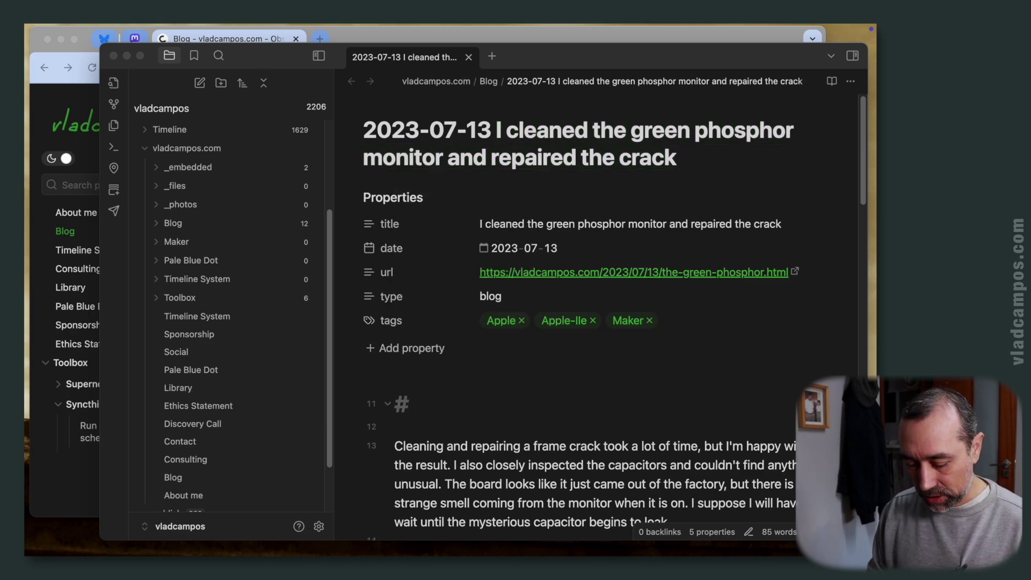
pyautogui.press('cmd+v')
# Copy the date 2023-07-13 from the note name and paste it beneath the heading
pyautogui.click(515, 458)
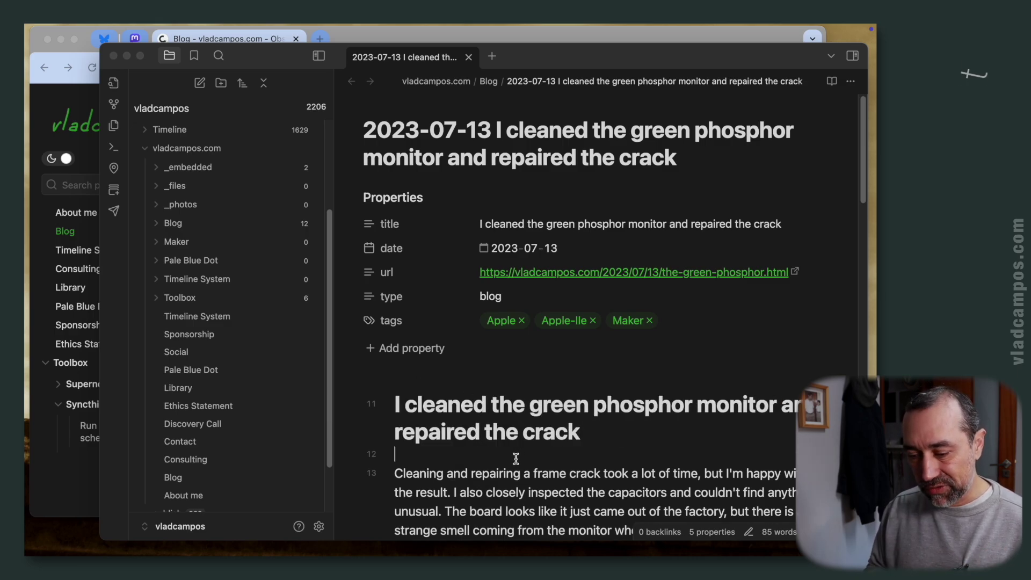
pyautogui.press('Return')
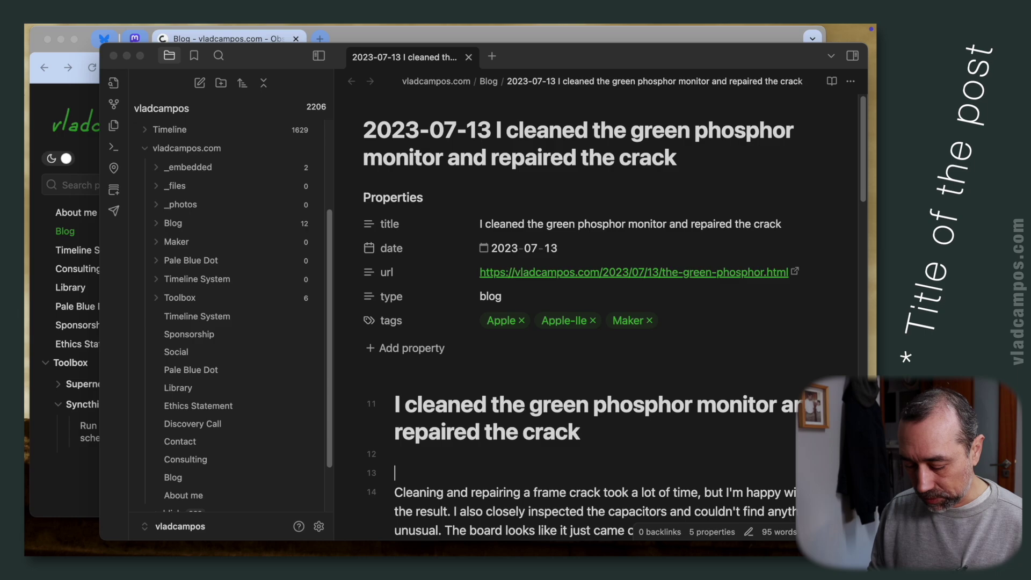
pyautogui.moveTo(491, 132); pyautogui.dragTo(362, 132)
pyautogui.press('cmd+c')
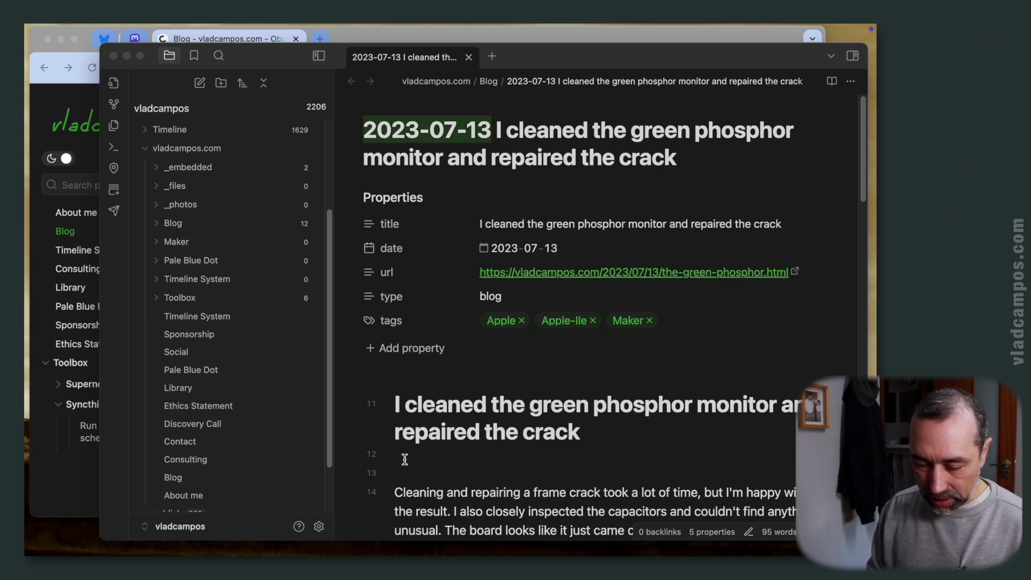
pyautogui.click(403, 456)
pyautogui.press('cmd+v')
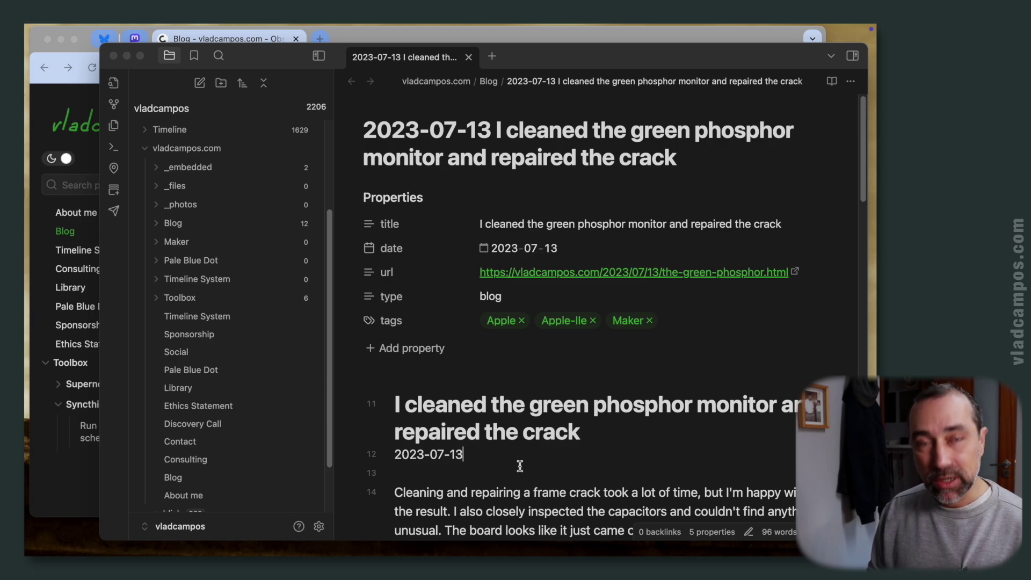
# Rename the url property to 'permalink', keeping its vladcampos.com address value
pyautogui.click(417, 280)
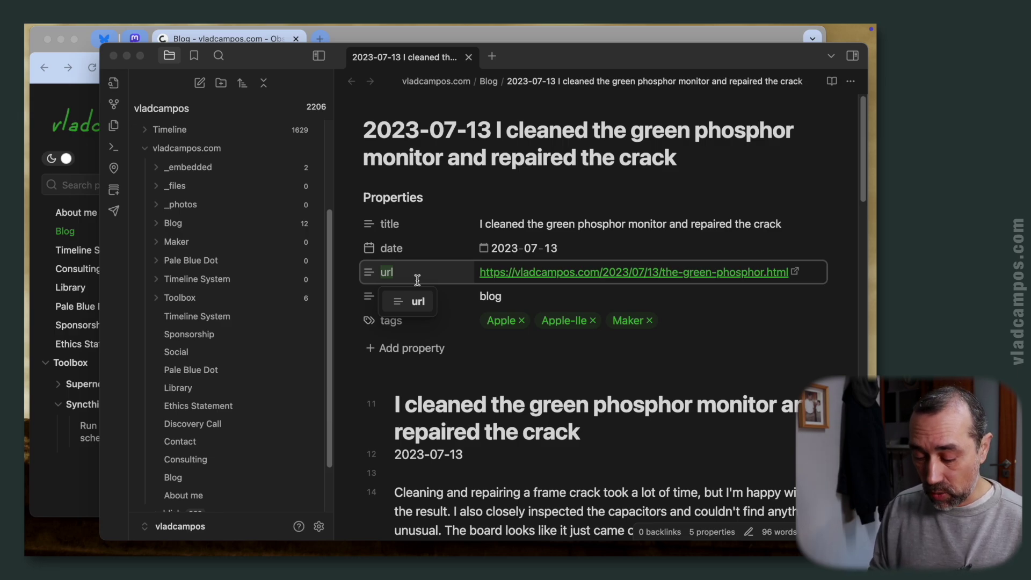
pyautogui.write('permalink')
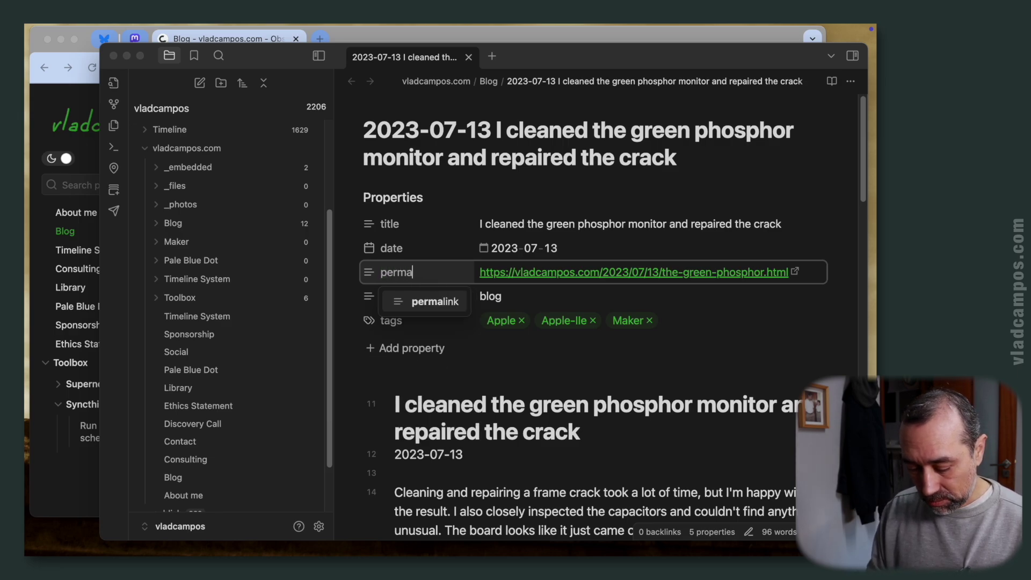
pyautogui.click(446, 300)
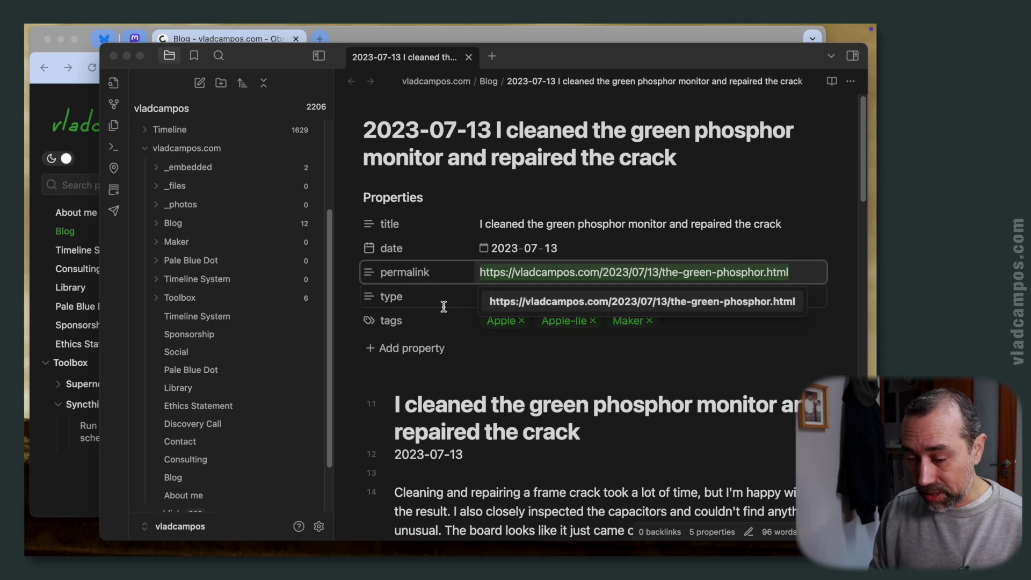
pyautogui.click(517, 424)
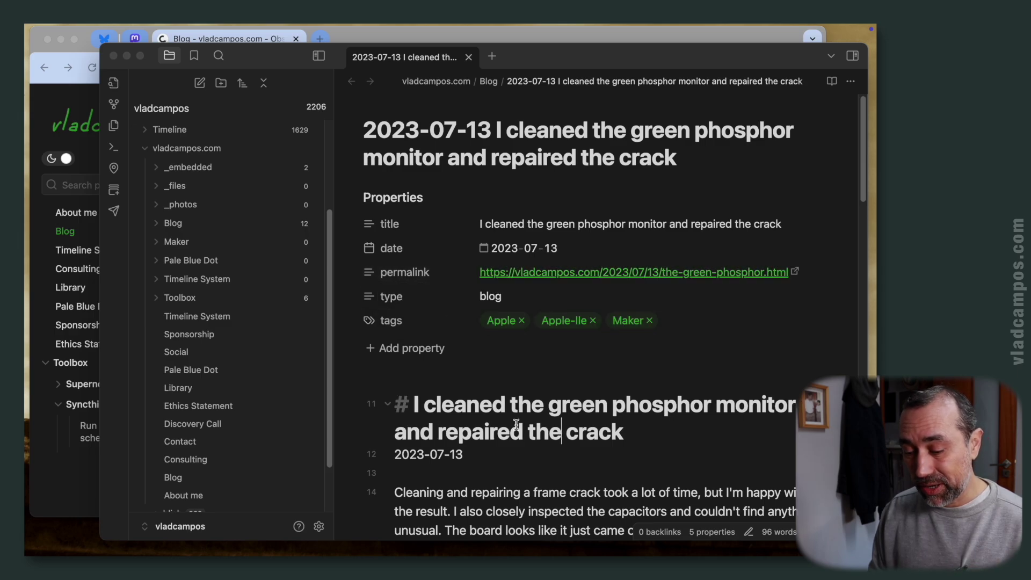
pyautogui.click(519, 469)
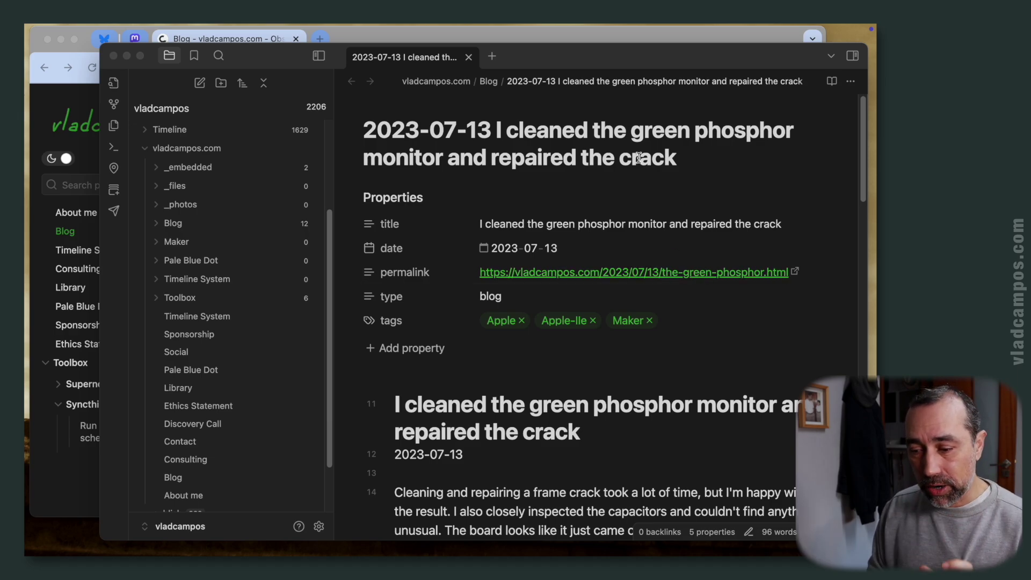
pyautogui.click(612, 39)
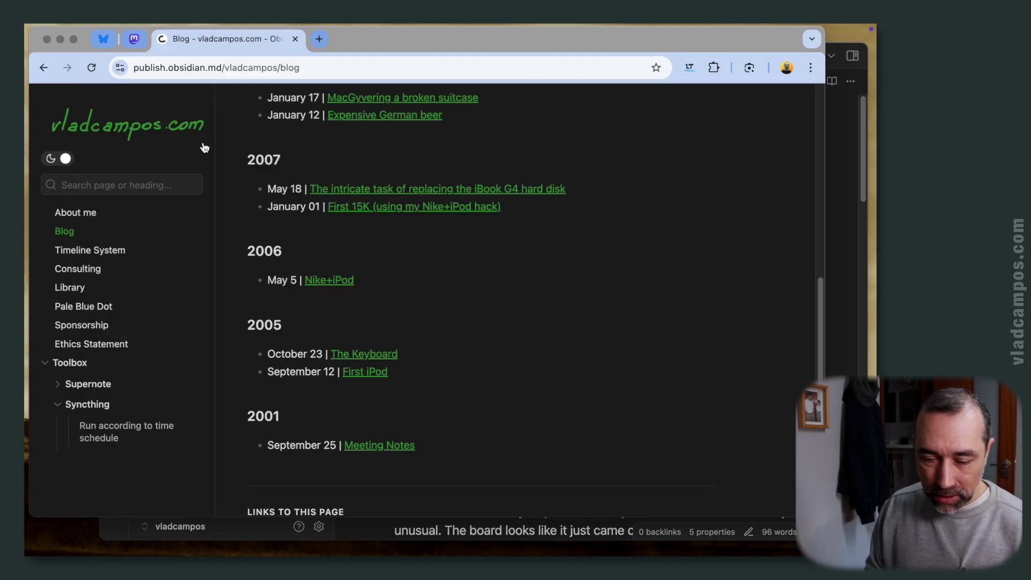
pyautogui.scroll(5, 397, 215)
pyautogui.click(403, 223)
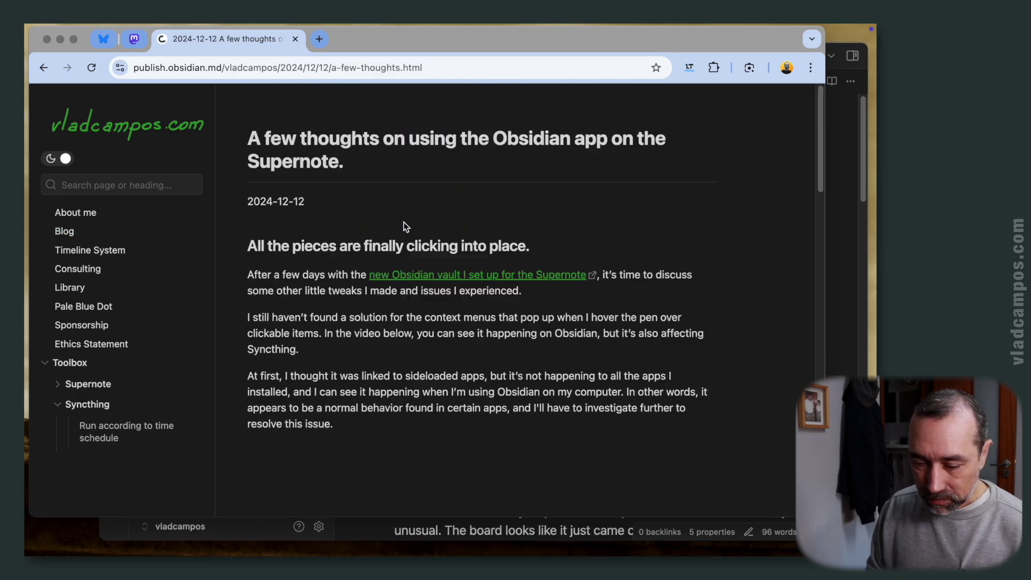
pyautogui.moveTo(277, 67); pyautogui.dragTo(460, 87)
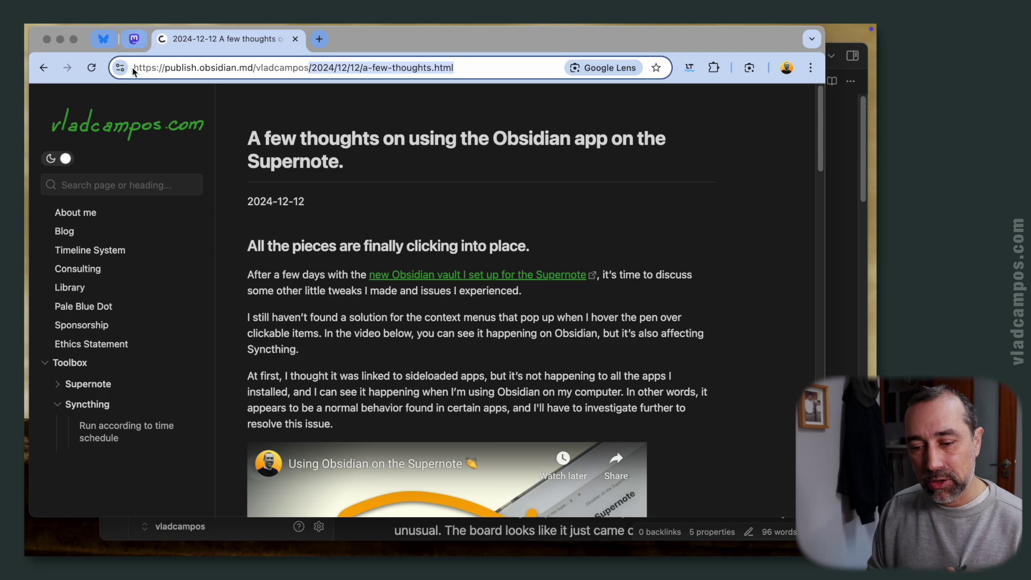
pyautogui.click(845, 232)
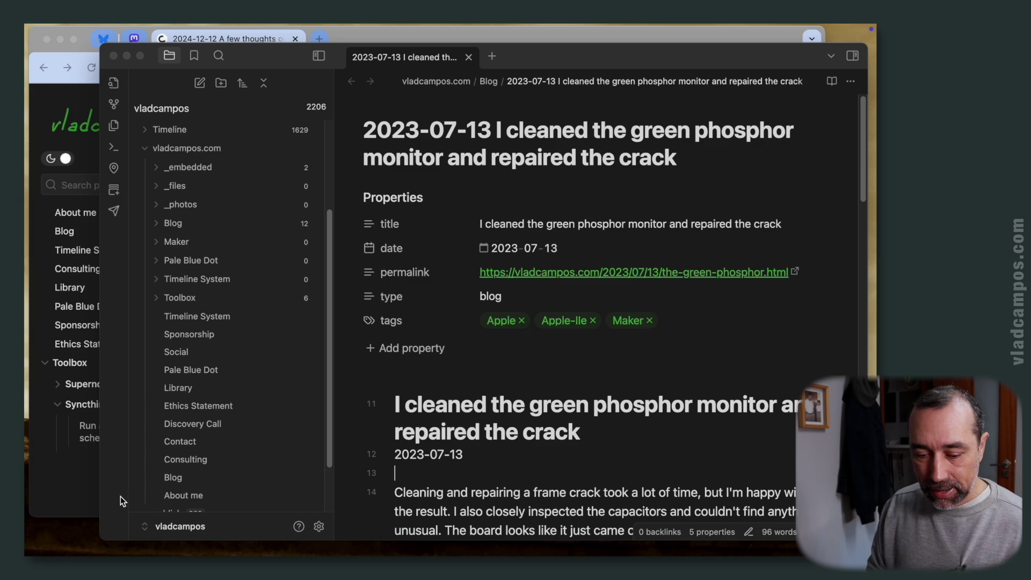
pyautogui.click(471, 274)
pyautogui.click(633, 272)
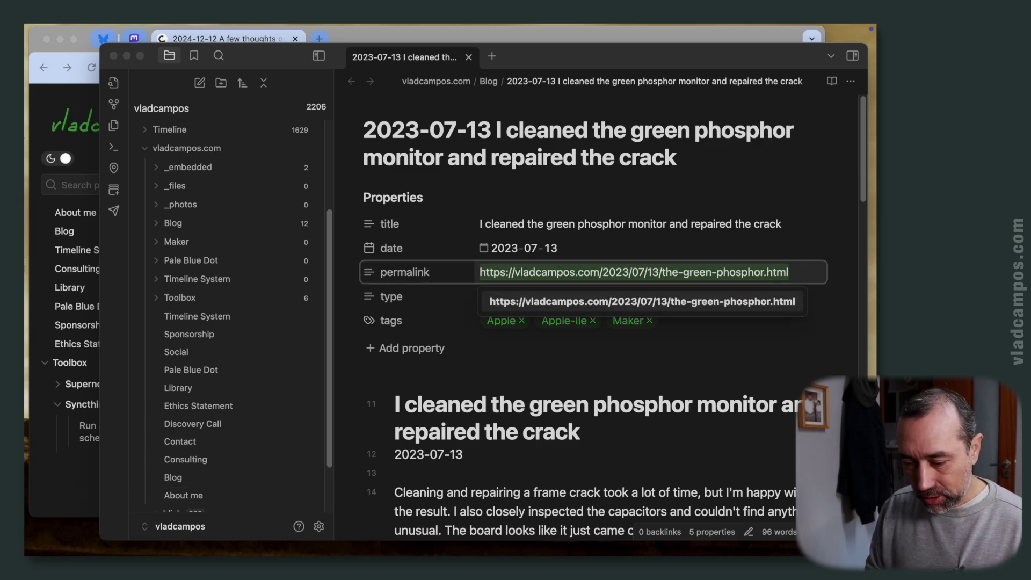
pyautogui.press('Left')
pyautogui.hotkey('shift', 'Right')
pyautogui.hotkey('shift', 'Right')
pyautogui.hotkey('shift', 'Right')
pyautogui.hotkey('shift', 'Right')
pyautogui.hotkey('shift', 'Right')
pyautogui.hotkey('shift', 'Right')
pyautogui.hotkey('shift', 'Right')
pyautogui.hotkey('shift', 'Right')
pyautogui.hotkey('shift', 'Right')
pyautogui.hotkey('shift', 'Right')
pyautogui.hotkey('shift', 'Right')
pyautogui.hotkey('shift', 'Right')
pyautogui.hotkey('shift', 'Right')
pyautogui.hotkey('shift', 'Right')
pyautogui.hotkey('shift', 'Right')
pyautogui.hotkey('shift', 'Right')
pyautogui.hotkey('shift', 'Right')
pyautogui.hotkey('shift', 'Right')
pyautogui.hotkey('shift', 'Right')
pyautogui.hotkey('shift', 'Right')
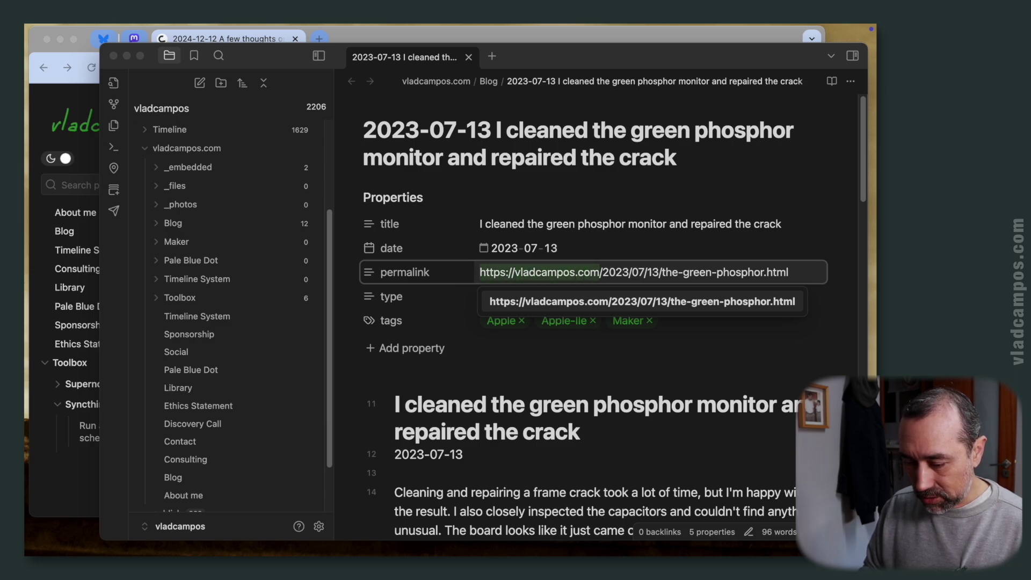
pyautogui.press('BackSpace')
pyautogui.click(519, 371)
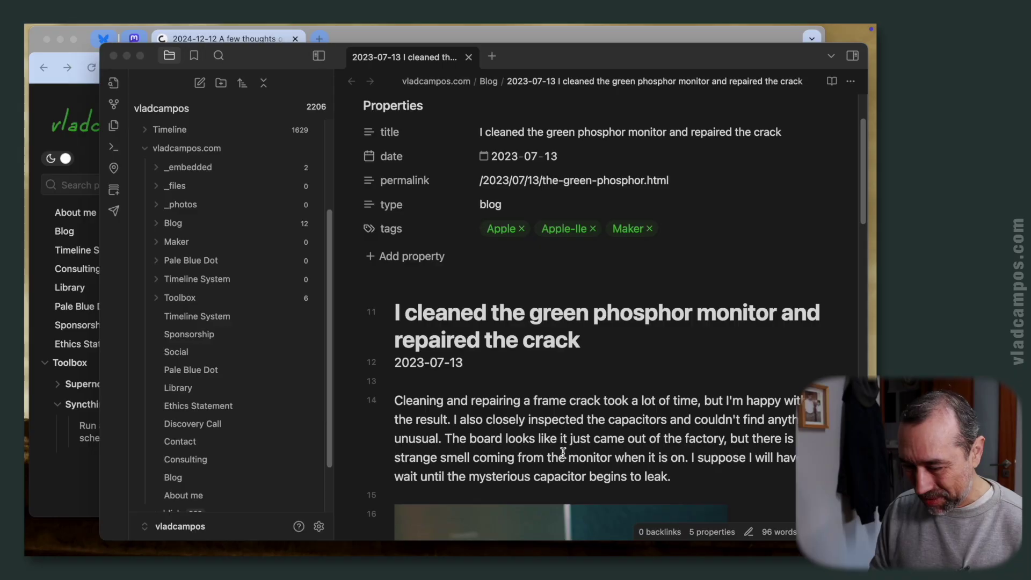
pyautogui.scroll(-5, 563, 452)
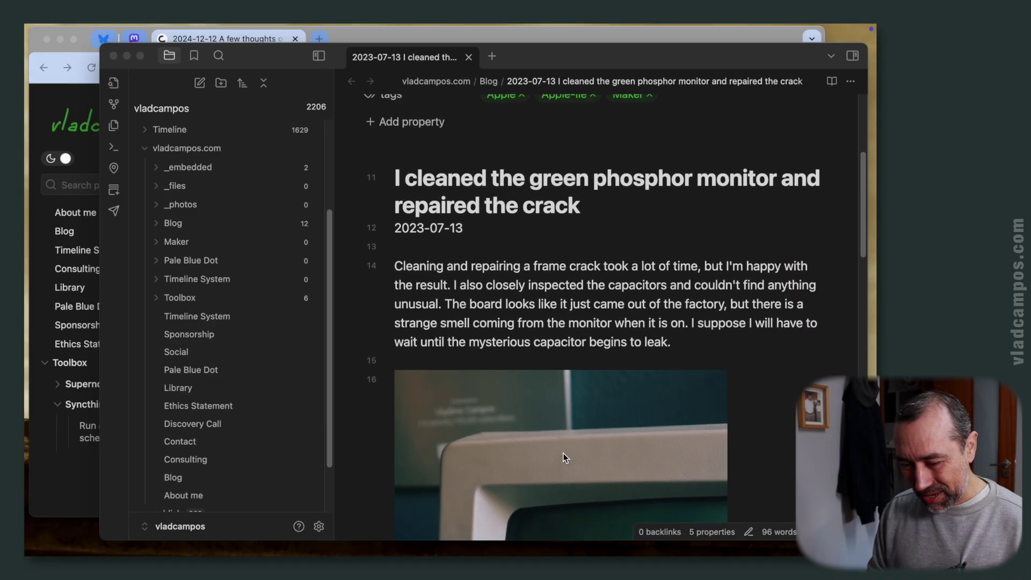
pyautogui.scroll(4, 562, 457)
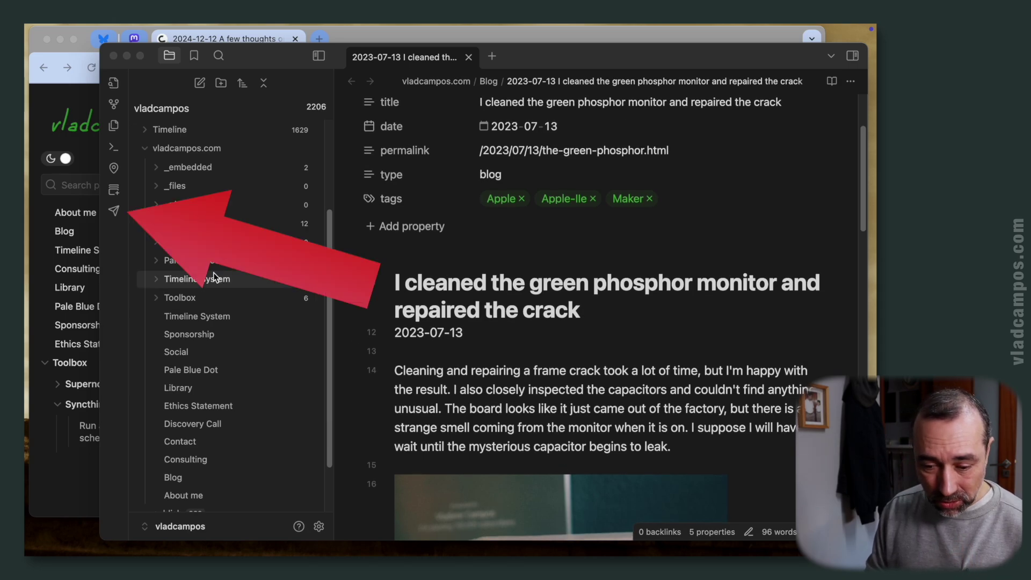
# Mark the 2023-07-13 green phosphor monitor note in vladcampos.com/Blog for publishing
pyautogui.click(115, 212)
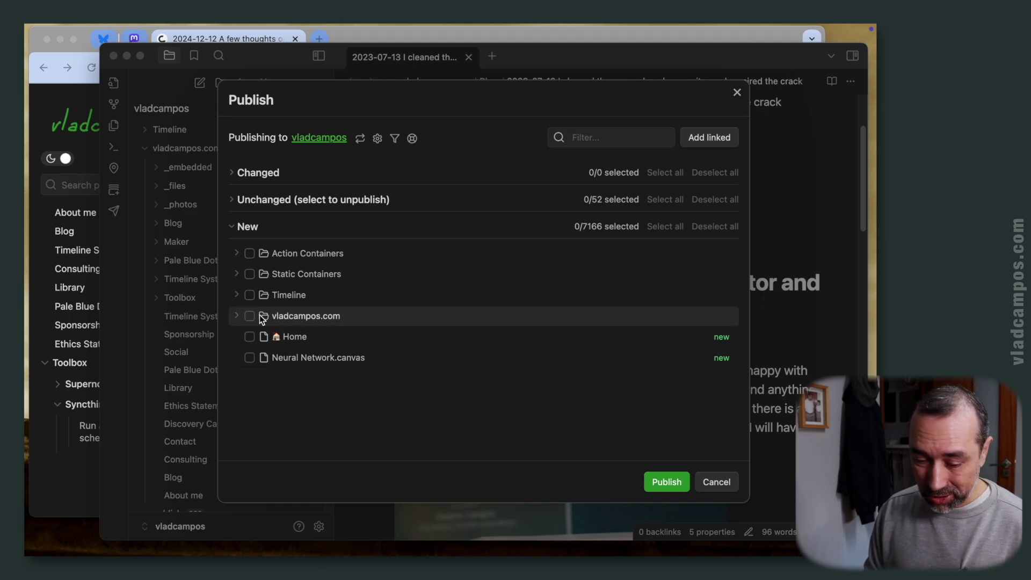
pyautogui.click(236, 315)
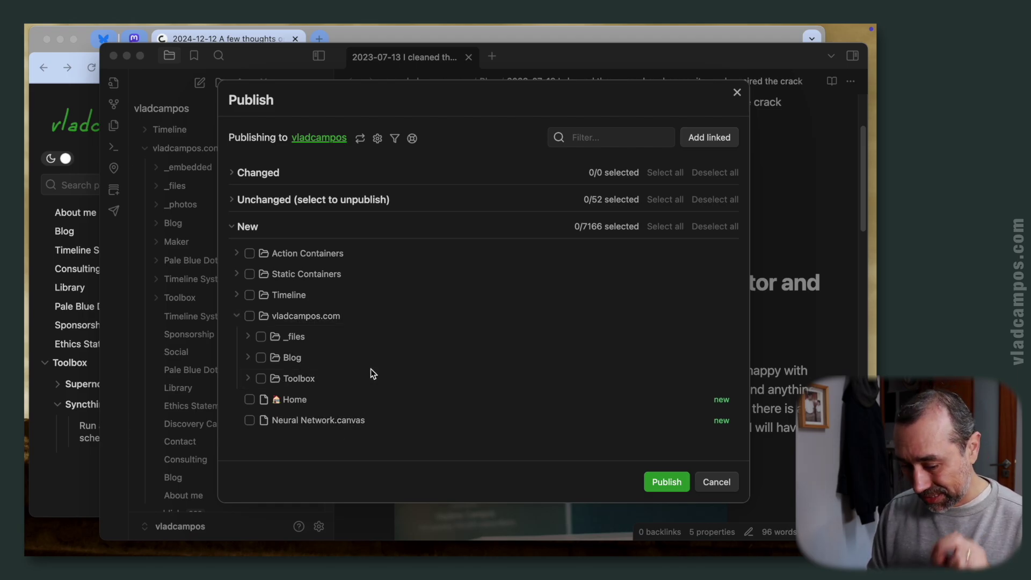
pyautogui.click(250, 357)
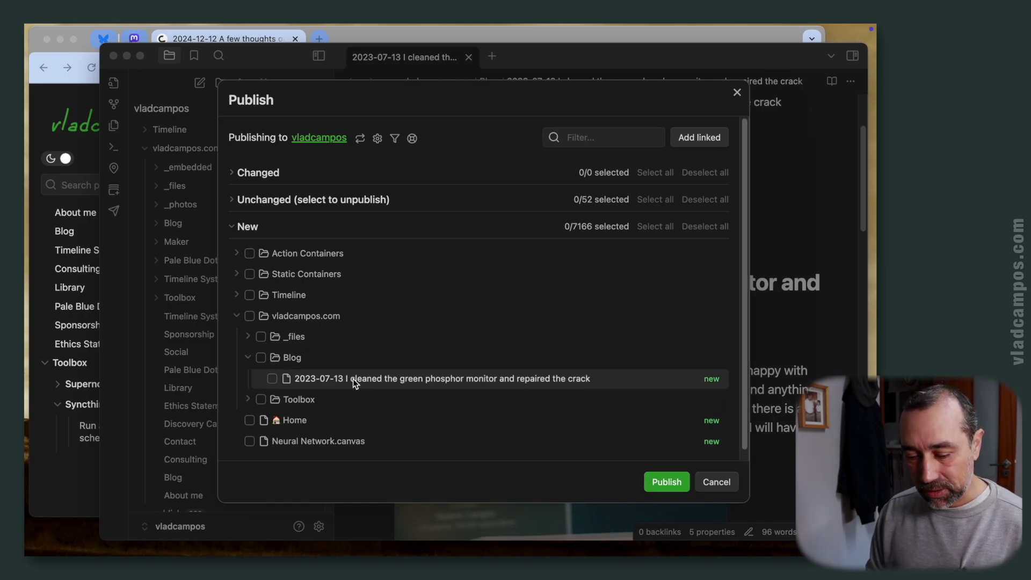
pyautogui.click(272, 379)
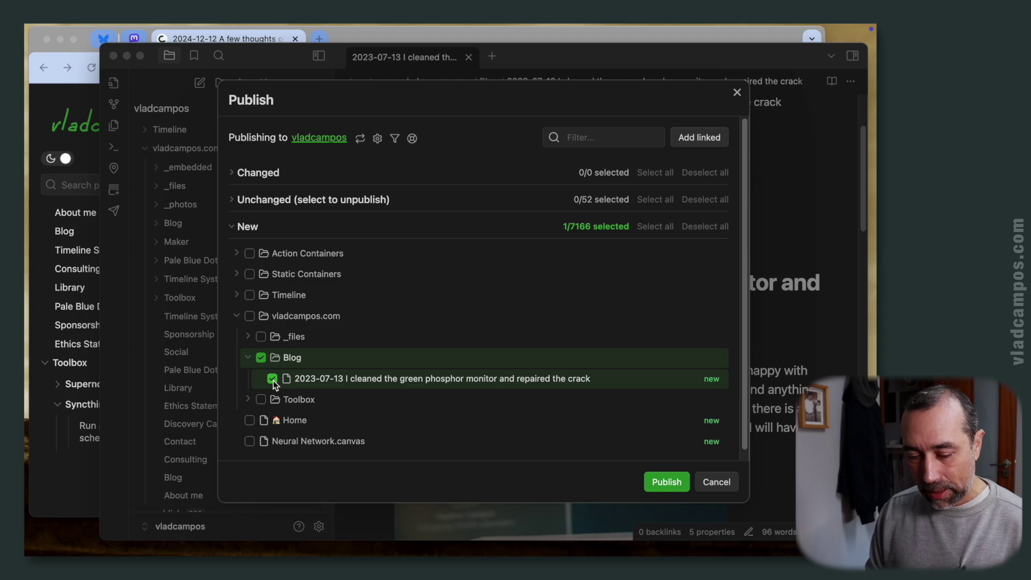
# Add its three jpg images from _files and publish all four files
pyautogui.click(248, 336)
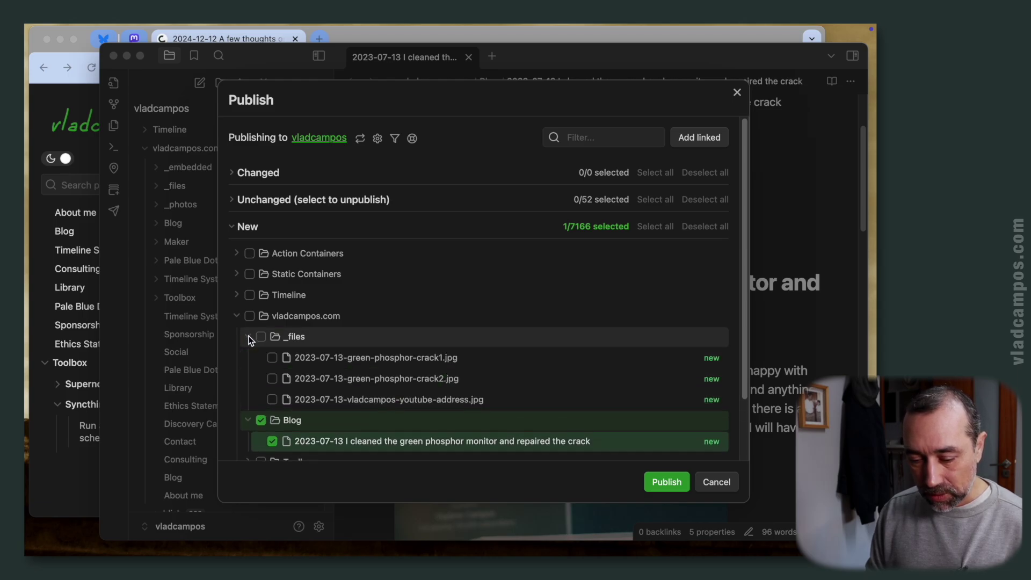
pyautogui.scroll(-1, 361, 368)
pyautogui.click(272, 337)
pyautogui.click(272, 360)
pyautogui.click(273, 380)
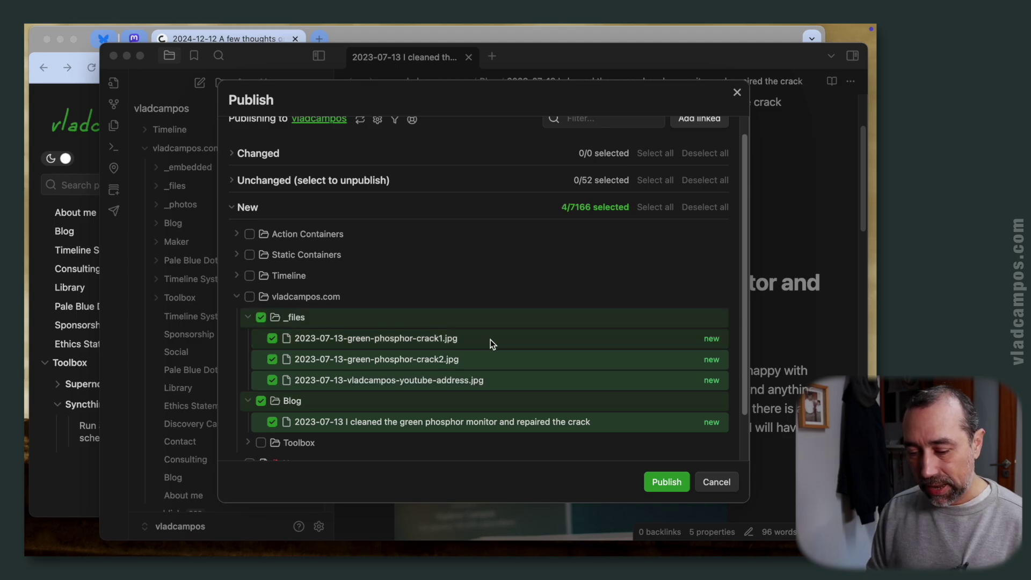
pyautogui.scroll(-2, 513, 371)
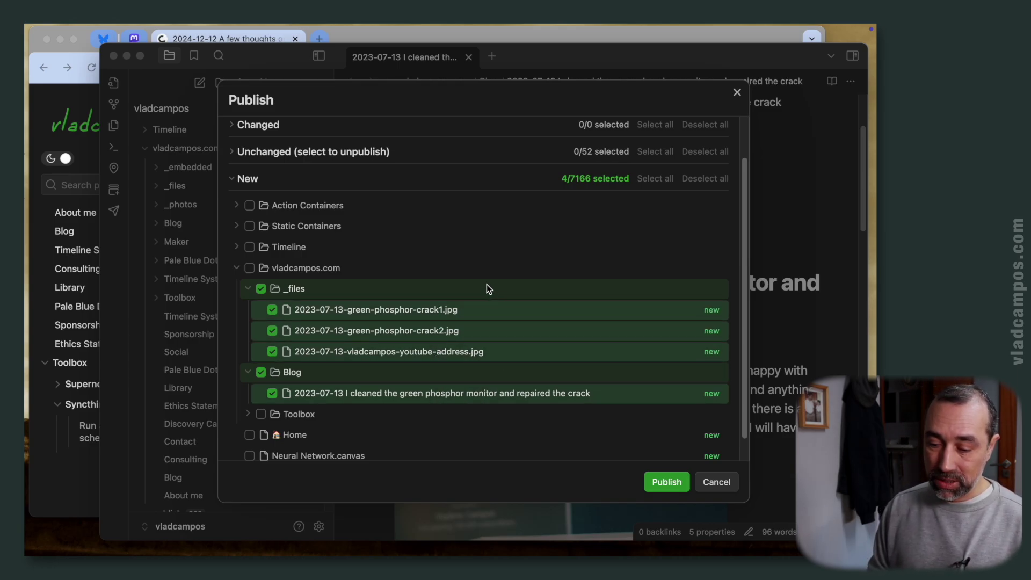
pyautogui.click(666, 482)
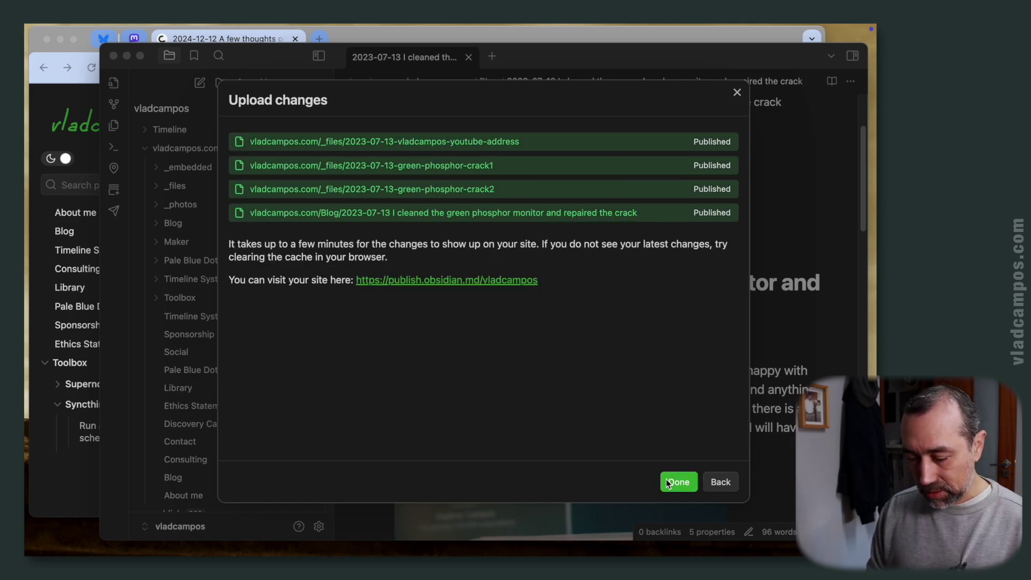
pyautogui.click(684, 486)
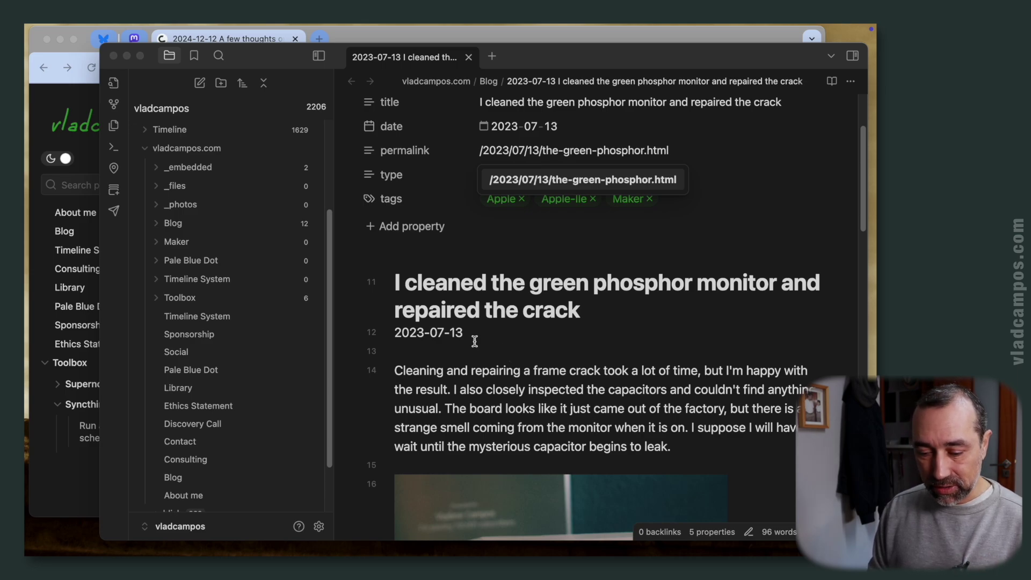
# Open the Blog index note and expand the Blog folder in the file explorer
pyautogui.scroll(-2, 317, 328)
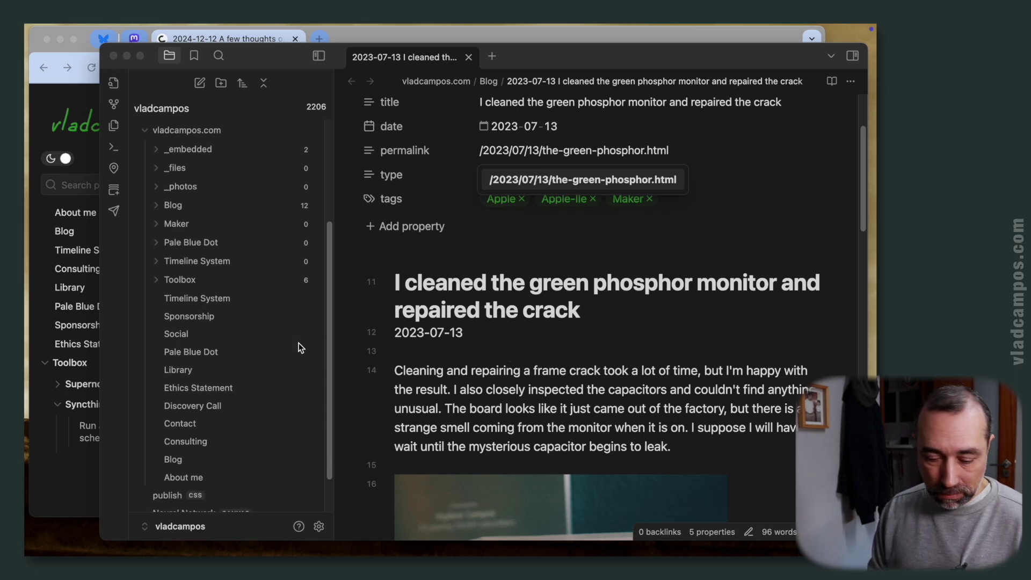
pyautogui.scroll(-2, 300, 347)
pyautogui.click(220, 424)
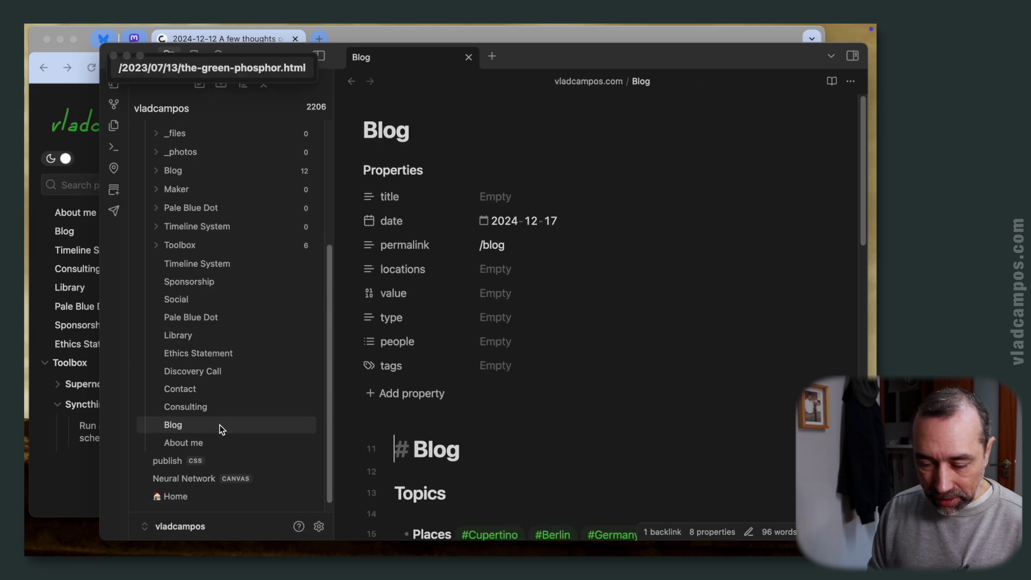
pyautogui.scroll(-5, 462, 409)
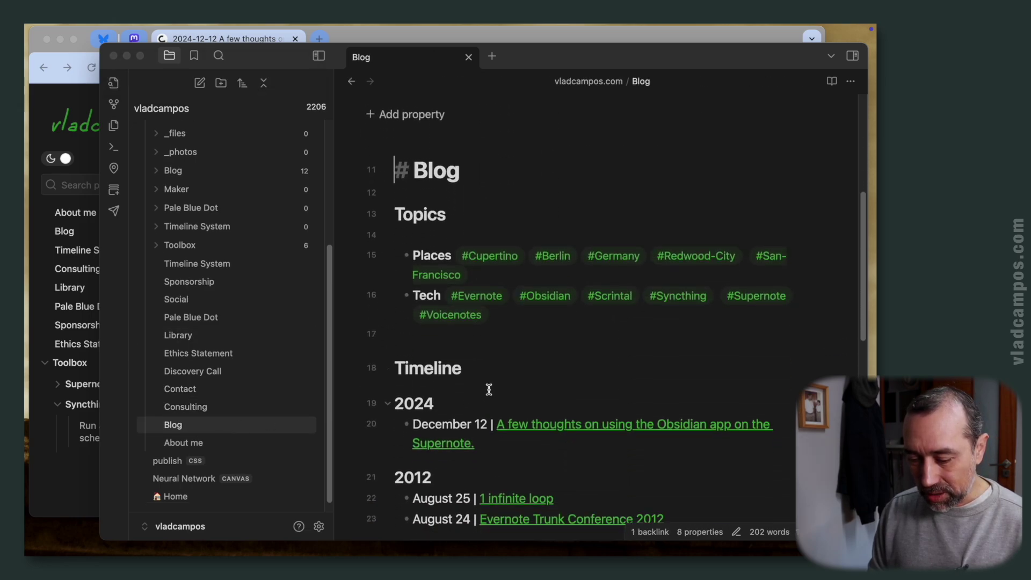
pyautogui.scroll(-1, 591, 360)
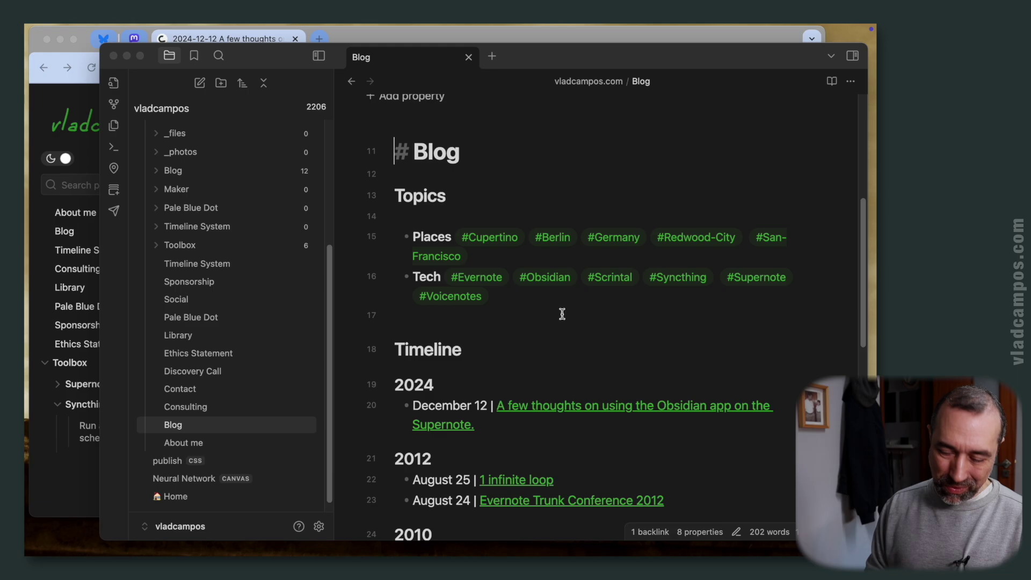
pyautogui.scroll(-1, 485, 377)
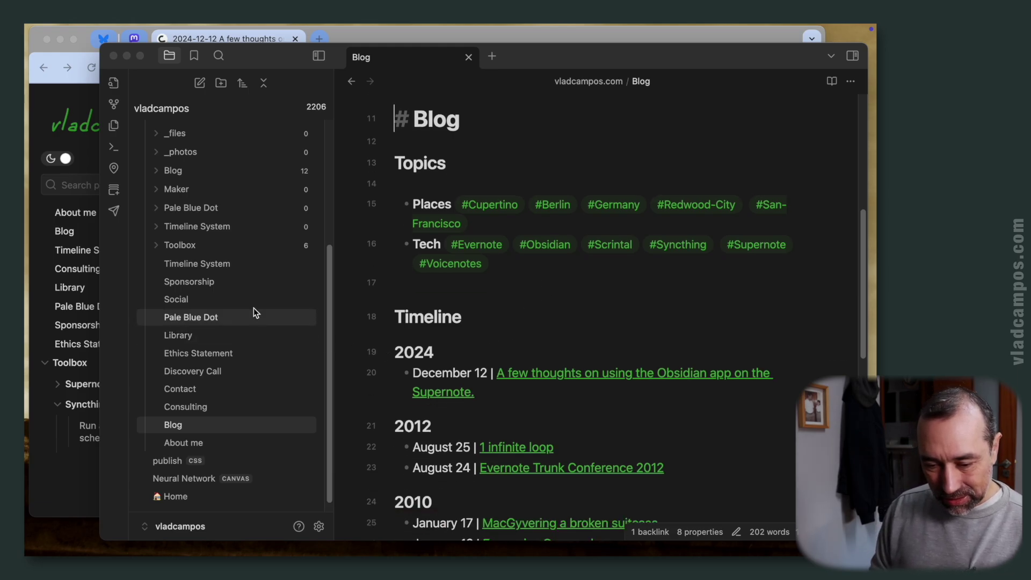
pyautogui.scroll(5, 251, 305)
pyautogui.scroll(-2, 250, 305)
pyautogui.click(157, 282)
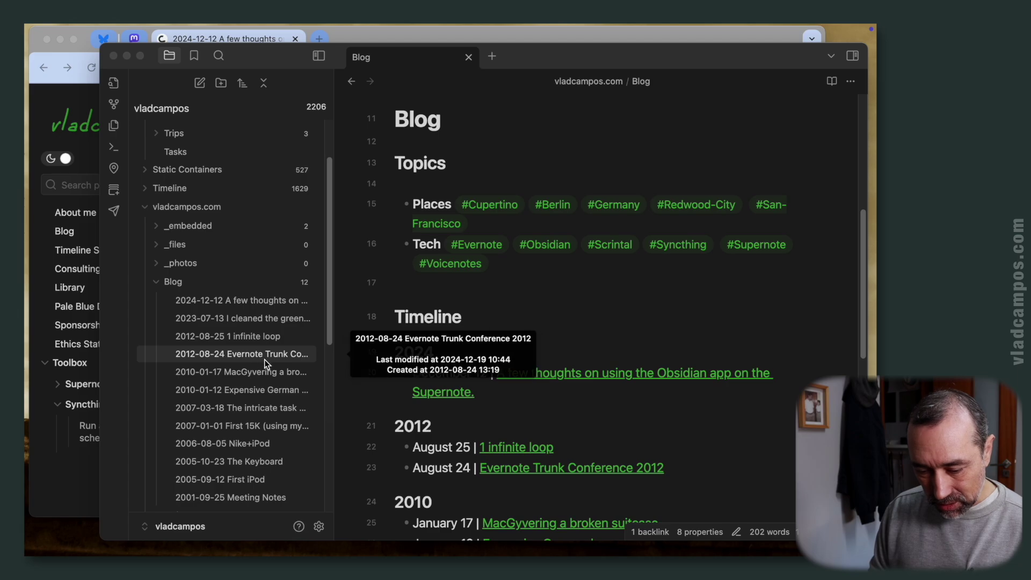
# Open the green phosphor monitor post in a new tab, then return to the Blog tab
pyautogui.click(490, 57)
pyautogui.click(262, 319)
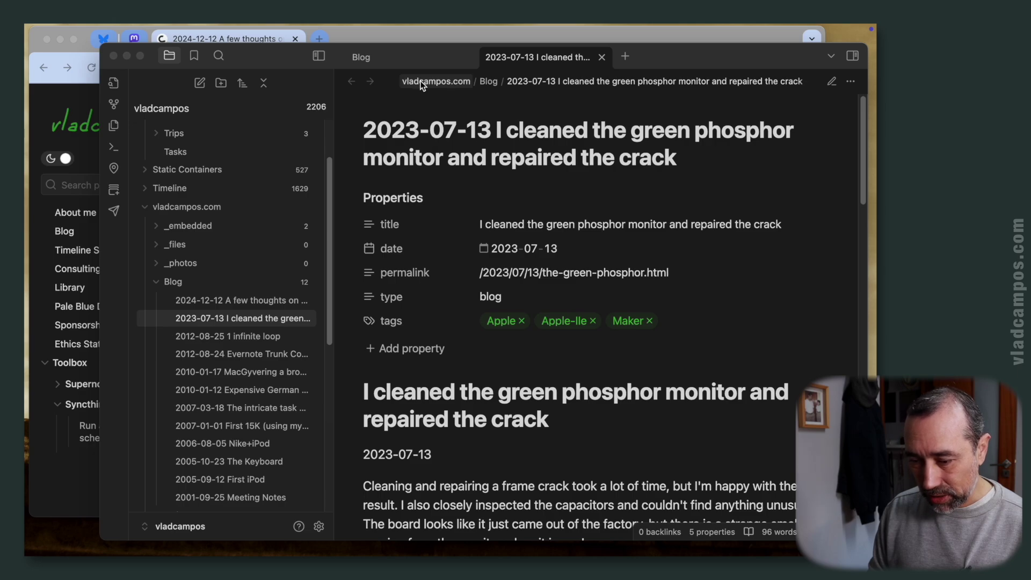
pyautogui.click(418, 59)
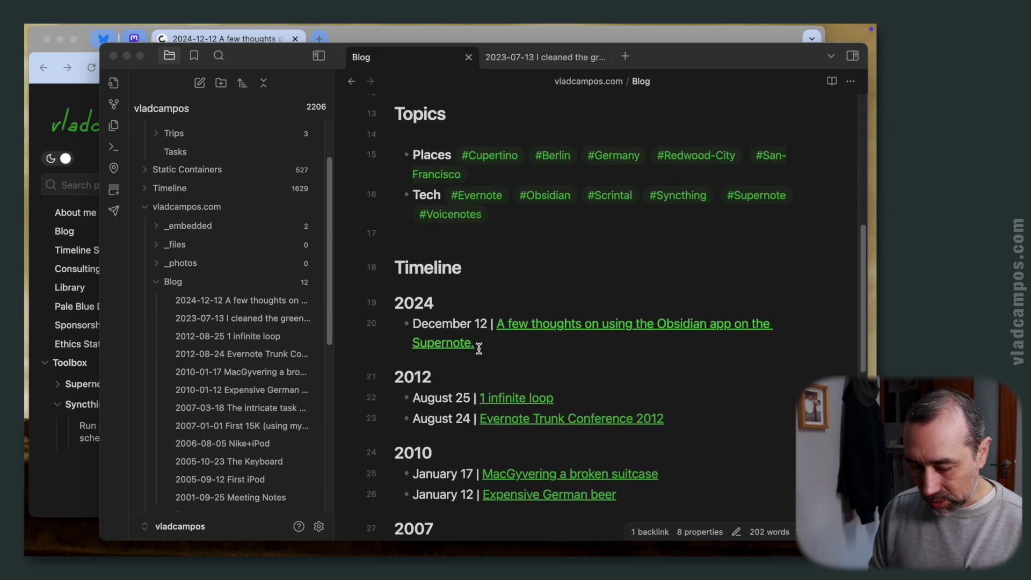
# Add a '#### 2023' heading with a new bullet below the December 12 entry
pyautogui.click(500, 344)
pyautogui.press('Return')
pyautogui.press('Return')
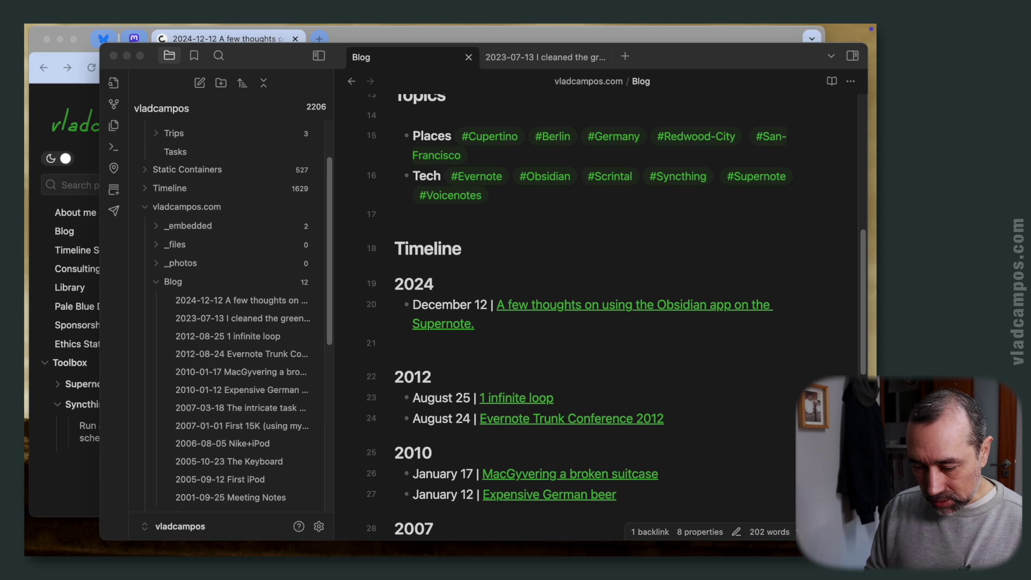
pyautogui.write('####')
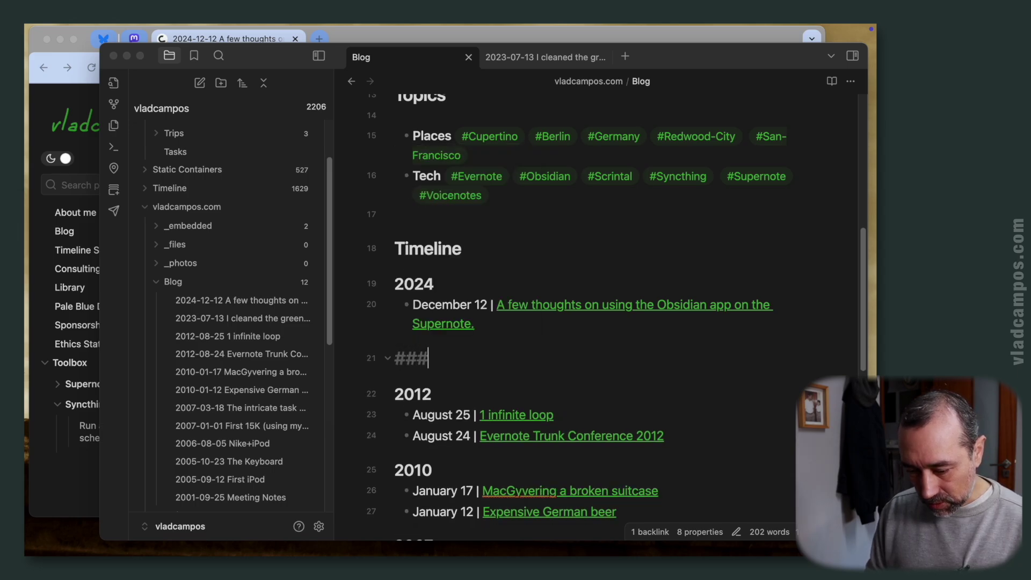
pyautogui.click(396, 289)
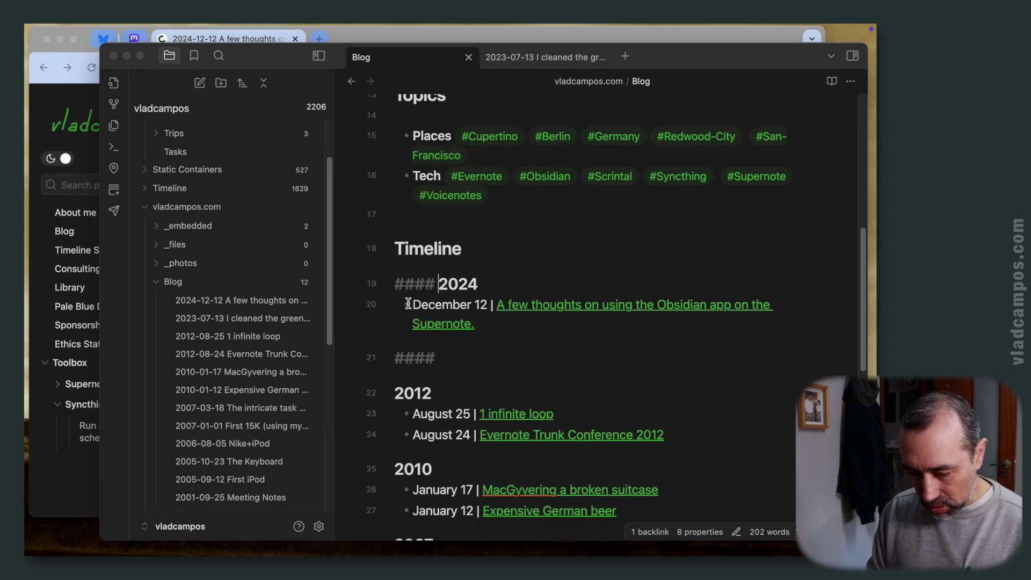
pyautogui.click(442, 359)
pyautogui.write('2023')
pyautogui.press('Return')
pyautogui.write('-')
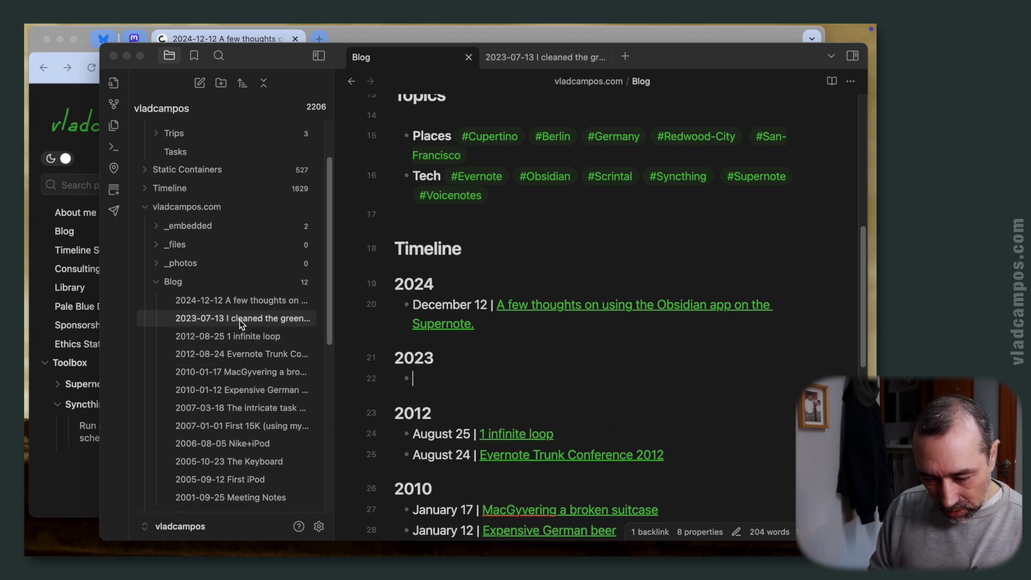
# Fill the bullet with 'July 13 | ' and a wikilink to the post, titled as display text
pyautogui.moveTo(239, 319); pyautogui.dragTo(417, 371)
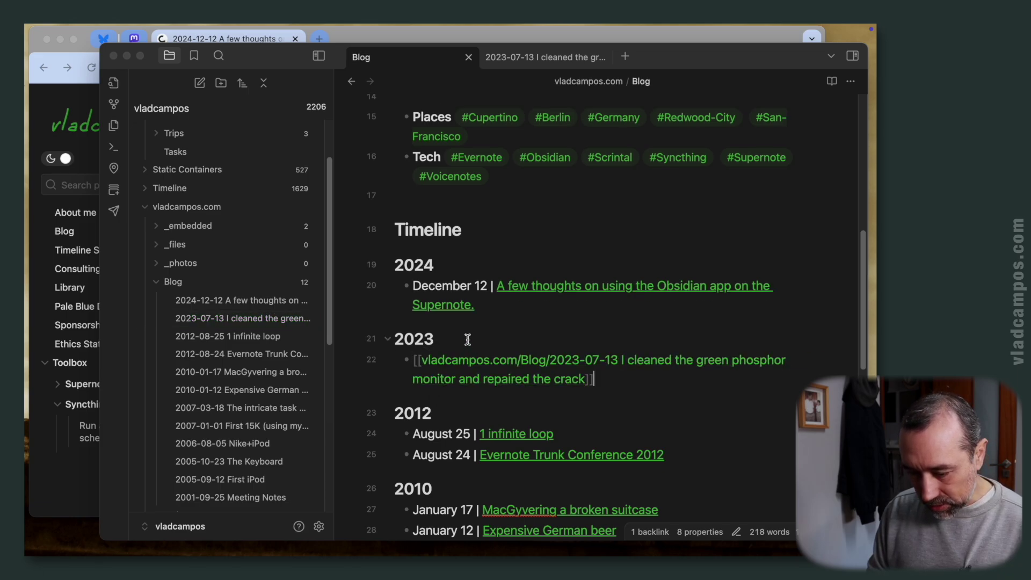
pyautogui.click(413, 361)
pyautogui.write('July ')
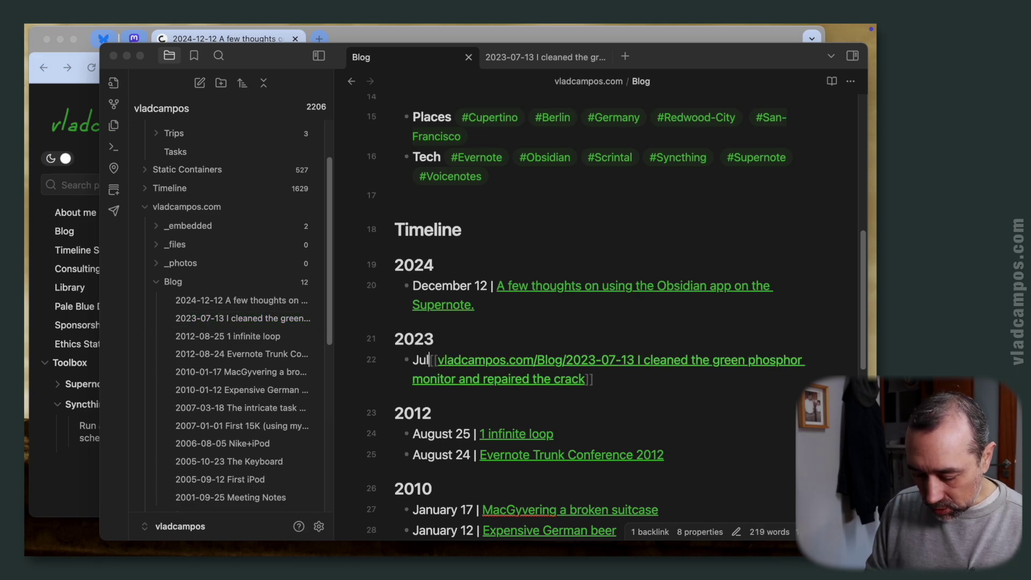
pyautogui.write('13 |')
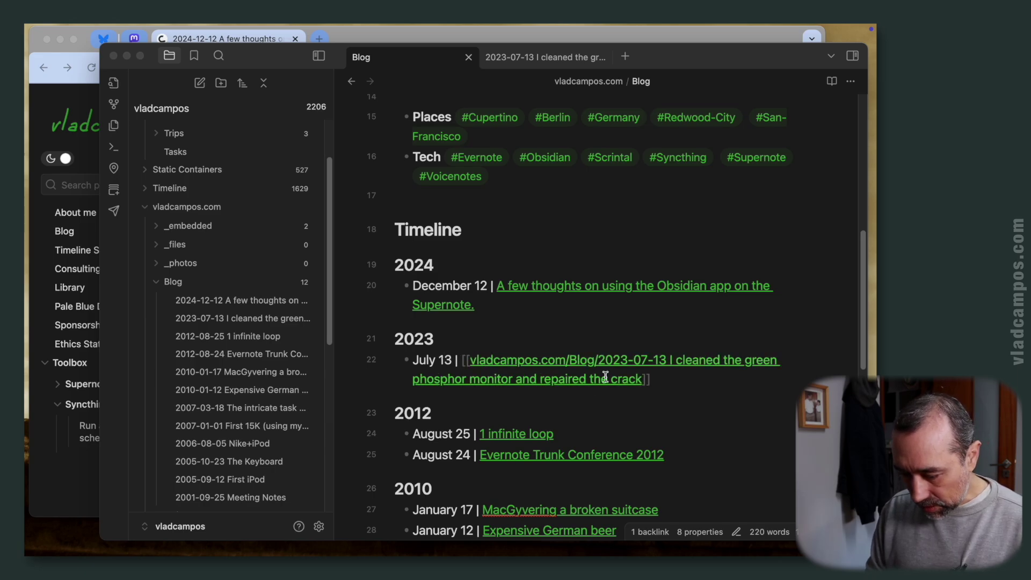
pyautogui.moveTo(669, 361); pyautogui.dragTo(641, 379)
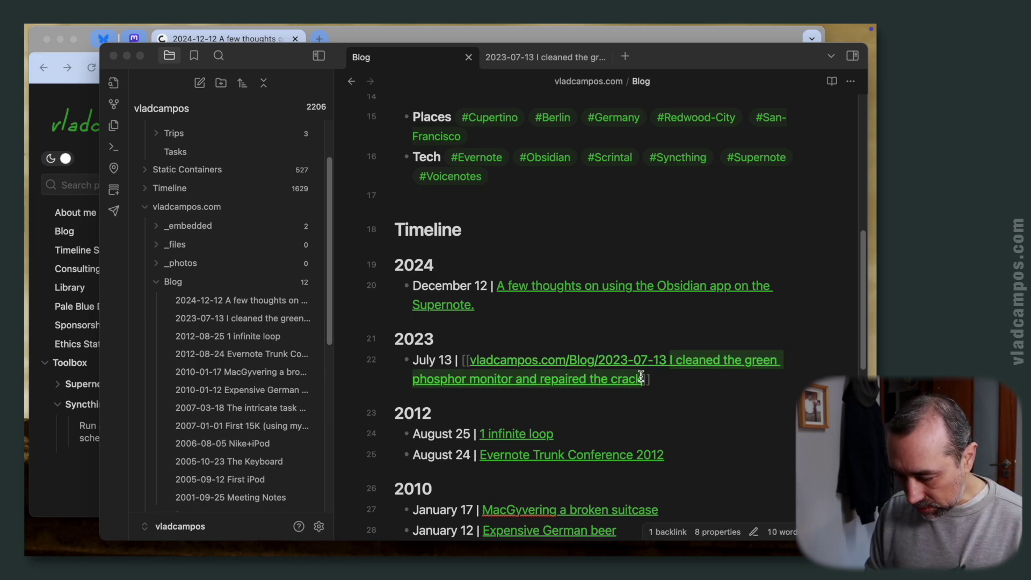
pyautogui.press('super+c')
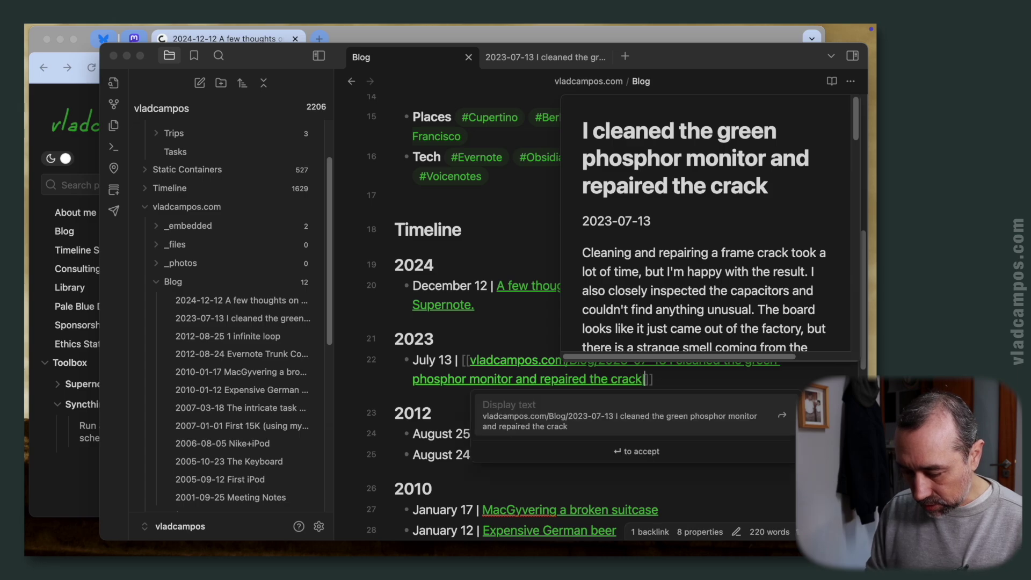
pyautogui.press('Right')
pyautogui.write('|')
pyautogui.press('super+v')
pyautogui.press('End')
pyautogui.click(697, 332)
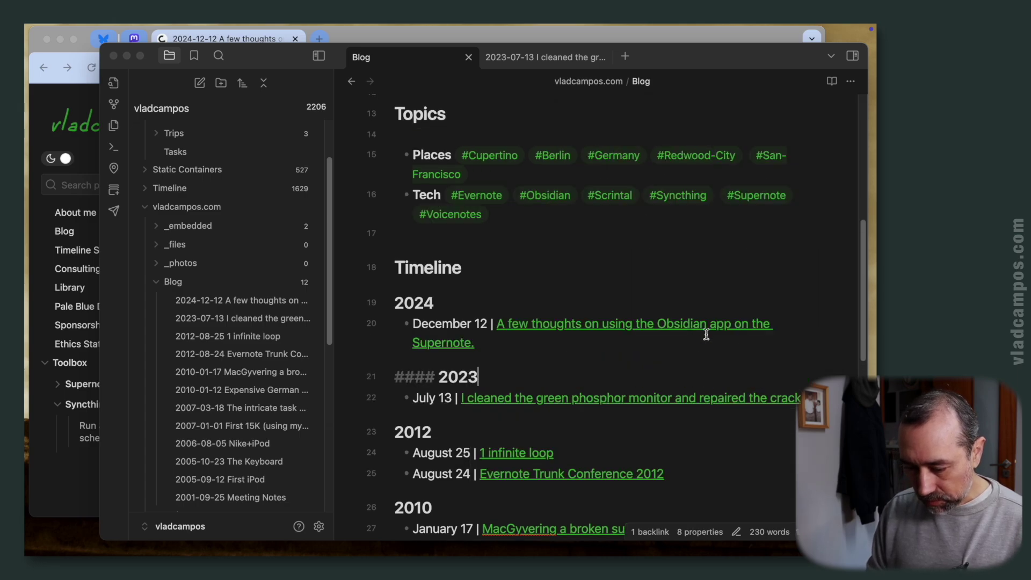
pyautogui.click(693, 437)
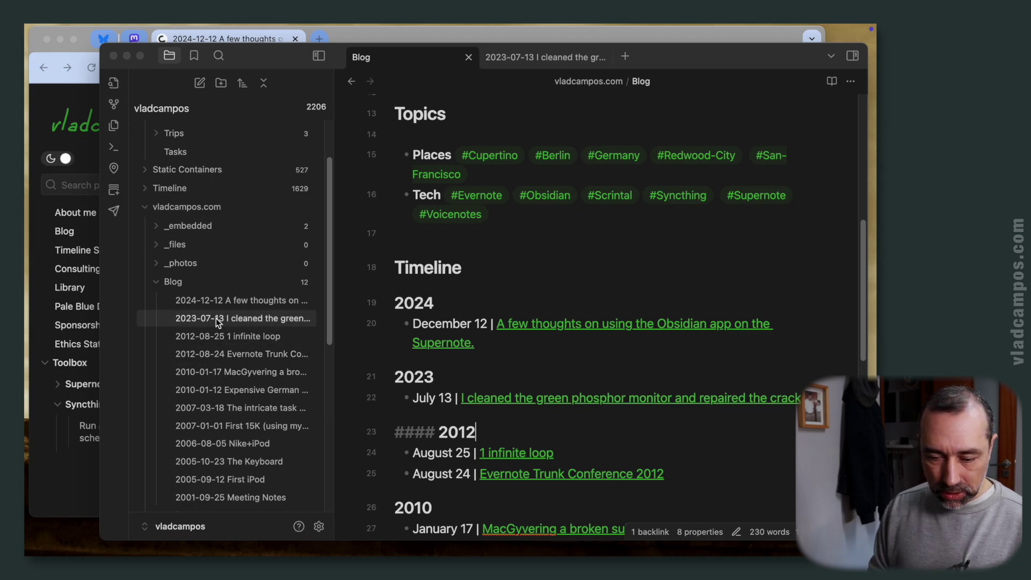
# Publish the changed Blog note listed under vladcampos.com to the site
pyautogui.click(114, 212)
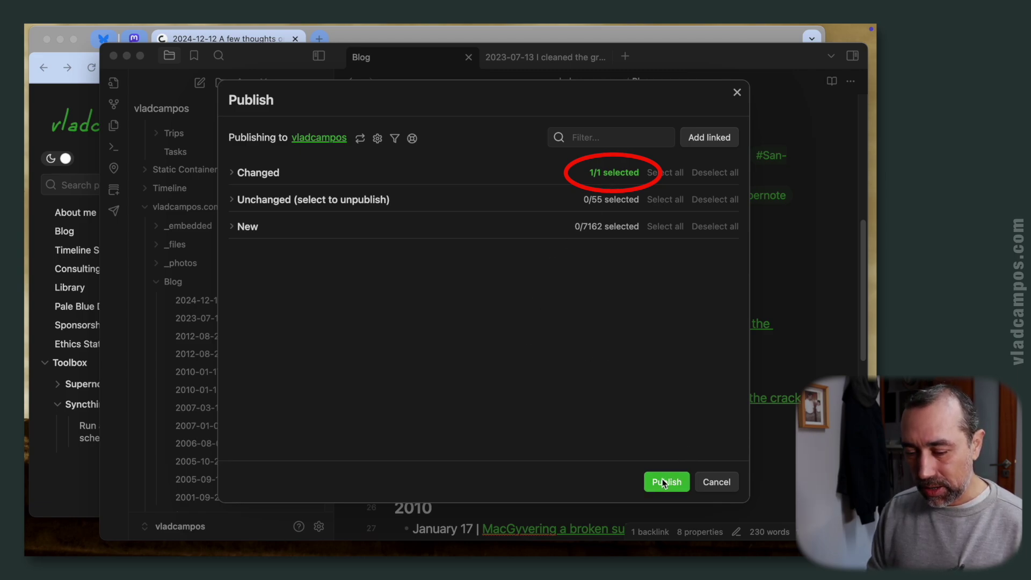
pyautogui.click(234, 174)
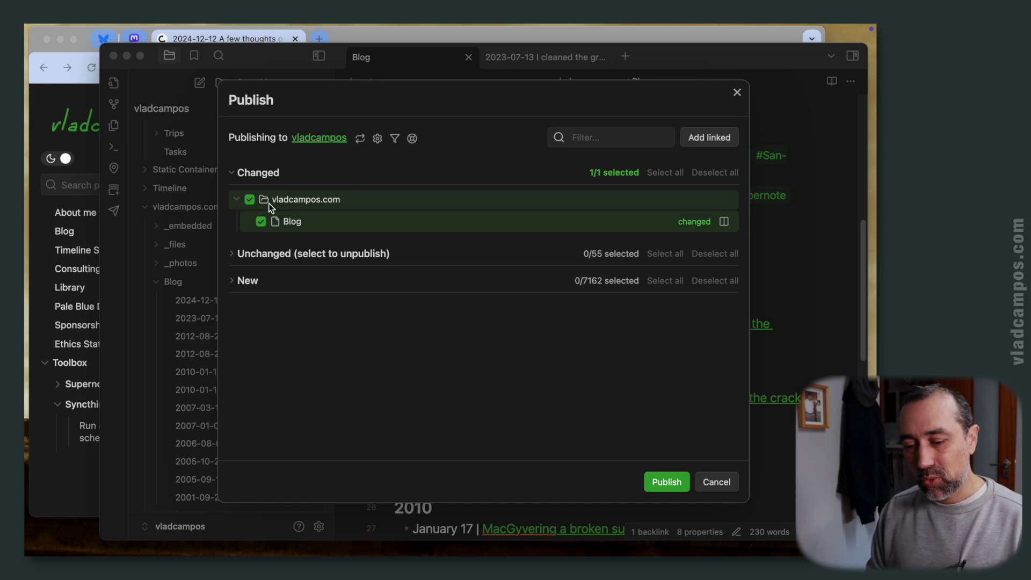
pyautogui.click(236, 202)
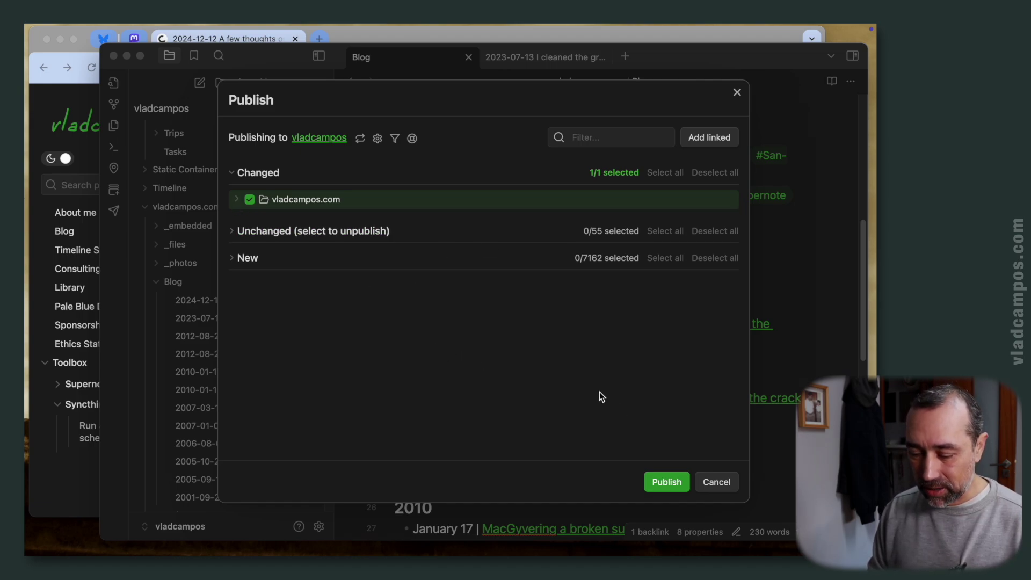
pyautogui.click(668, 484)
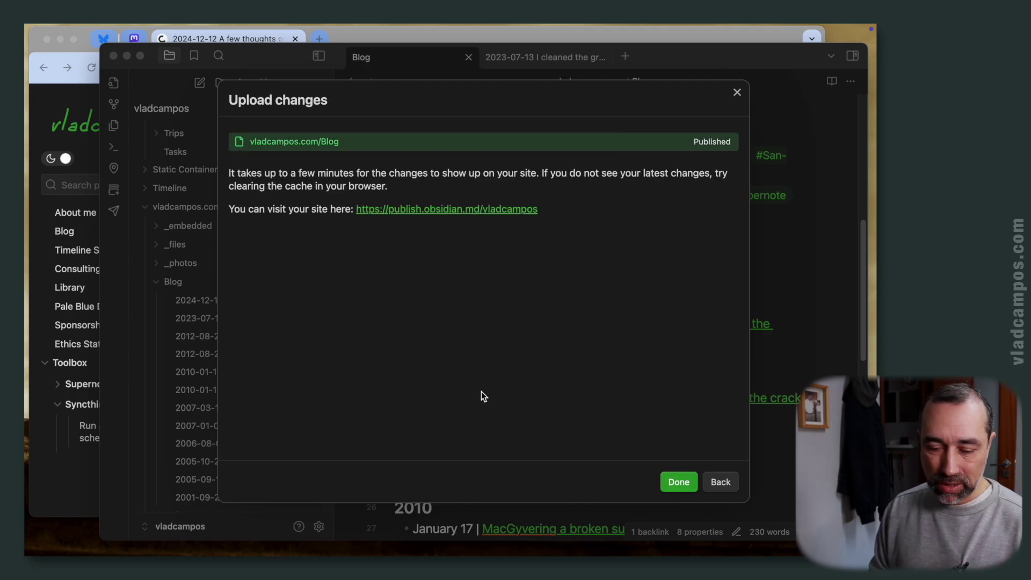
# Load the live Blog page and follow the July 13 link to the green phosphor article
pyautogui.click(36, 420)
pyautogui.click(65, 232)
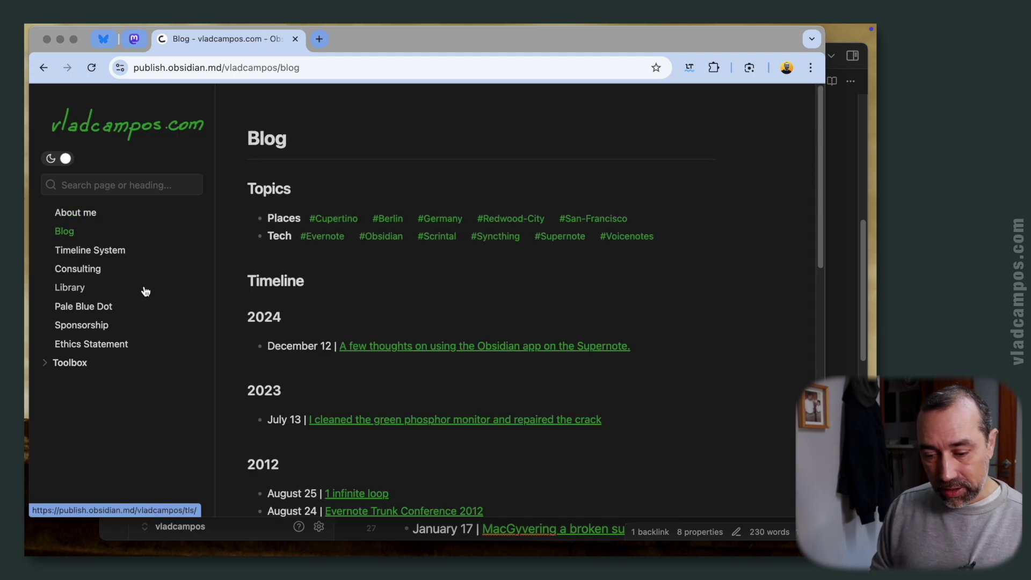
pyautogui.scroll(-1, 724, 424)
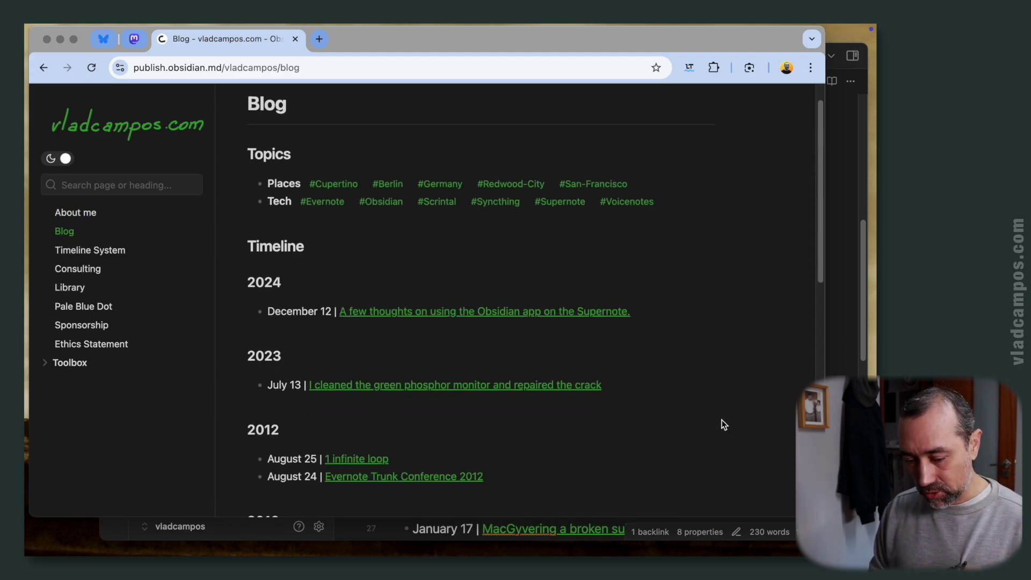
pyautogui.scroll(-1, 724, 424)
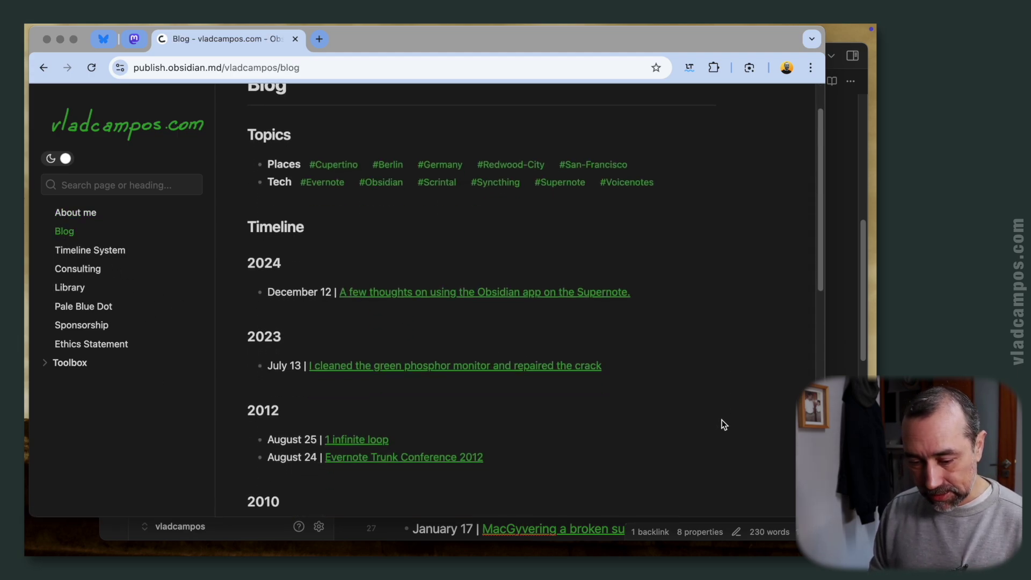
pyautogui.click(563, 367)
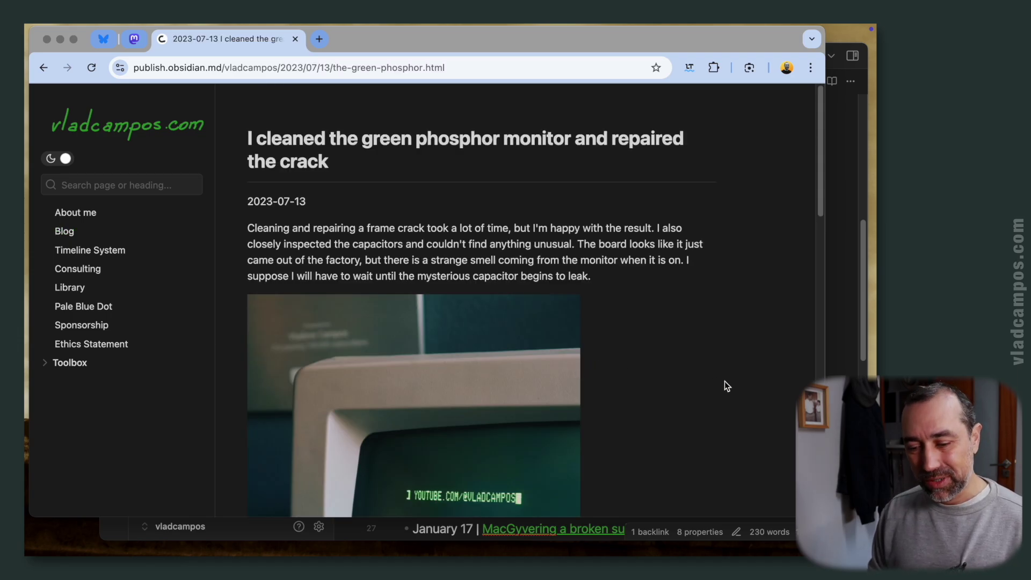
pyautogui.scroll(-15, 724, 382)
pyautogui.scroll(-5, 724, 381)
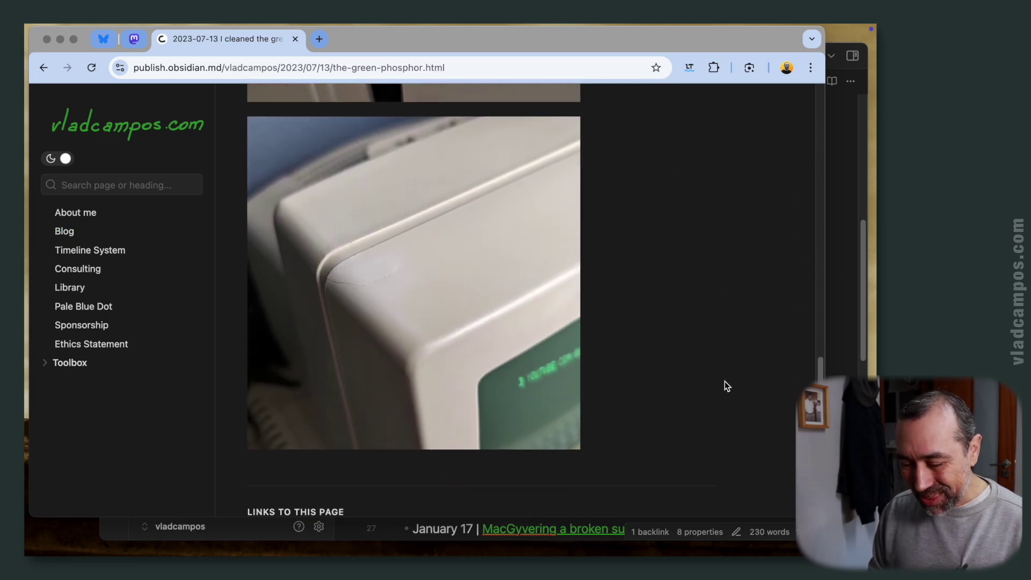
# Compare the article with the note in Obsidian, then return to the live Blog page
pyautogui.press('super+Tab')
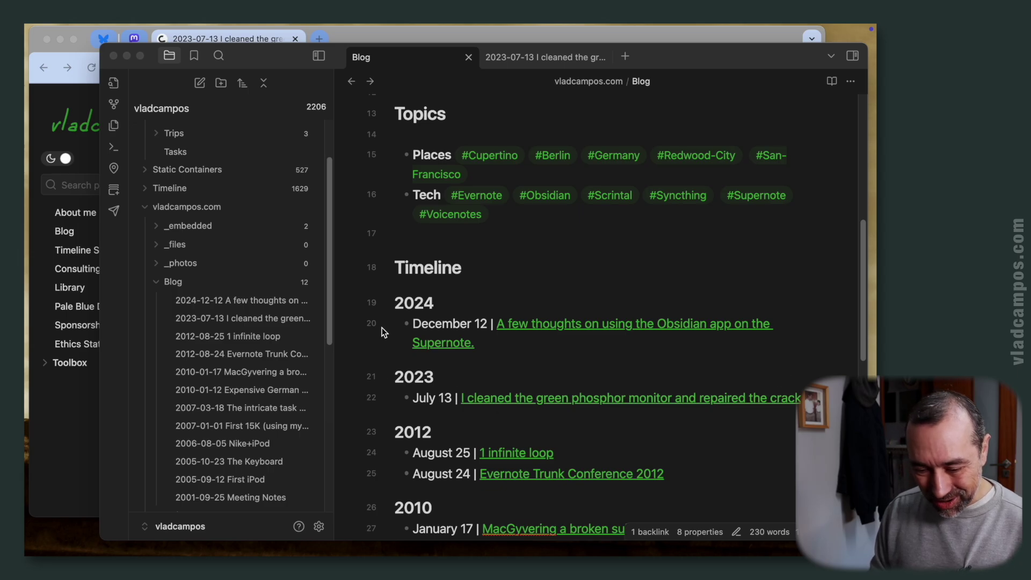
pyautogui.click(547, 402)
pyautogui.scroll(-10, 581, 375)
pyautogui.scroll(-1, 584, 381)
pyautogui.click(53, 420)
pyautogui.scroll(15, 533, 377)
pyautogui.scroll(3, 533, 377)
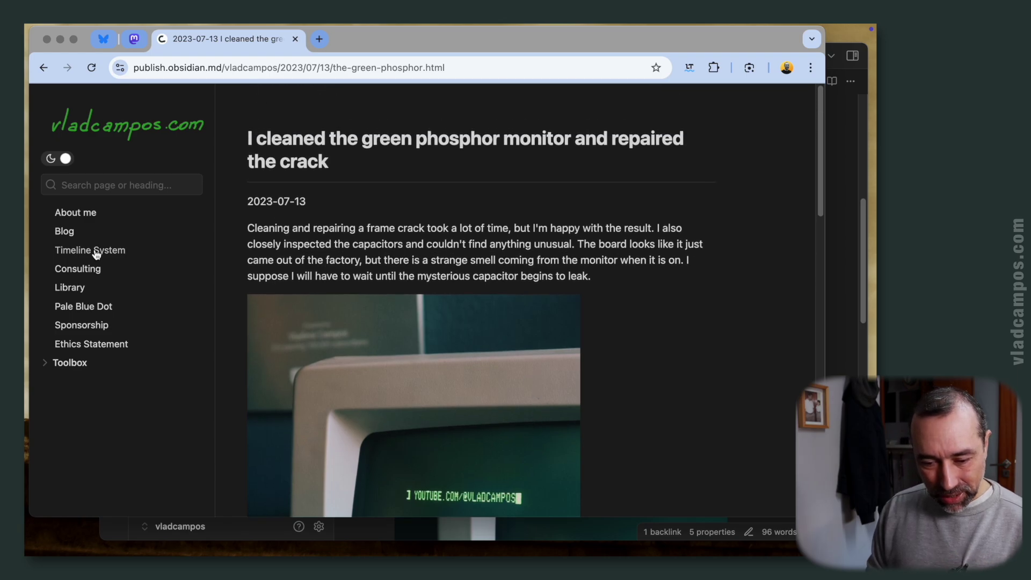
pyautogui.click(64, 231)
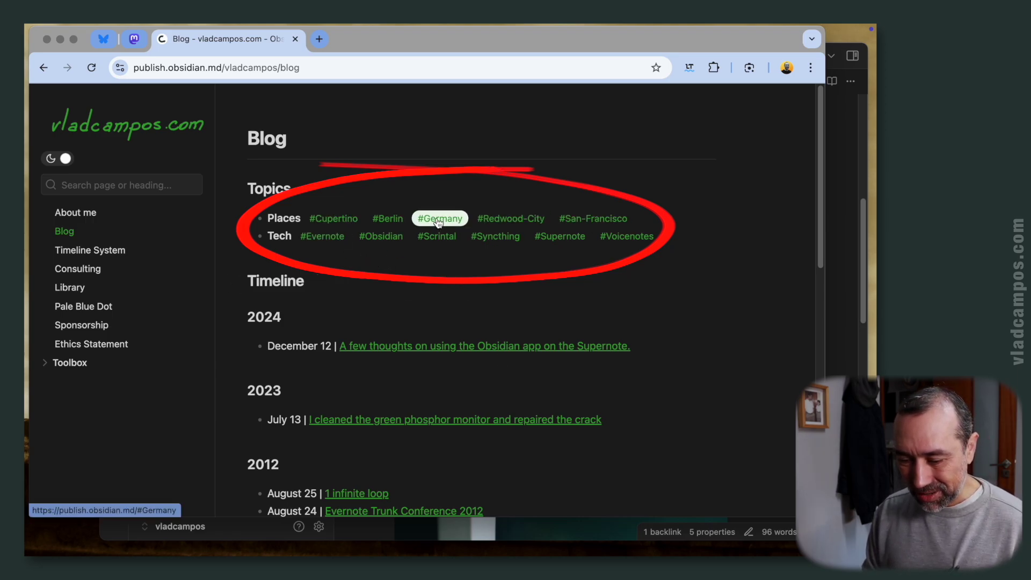
# Reopen the Blog note in the Obsidian vault
pyautogui.click(836, 272)
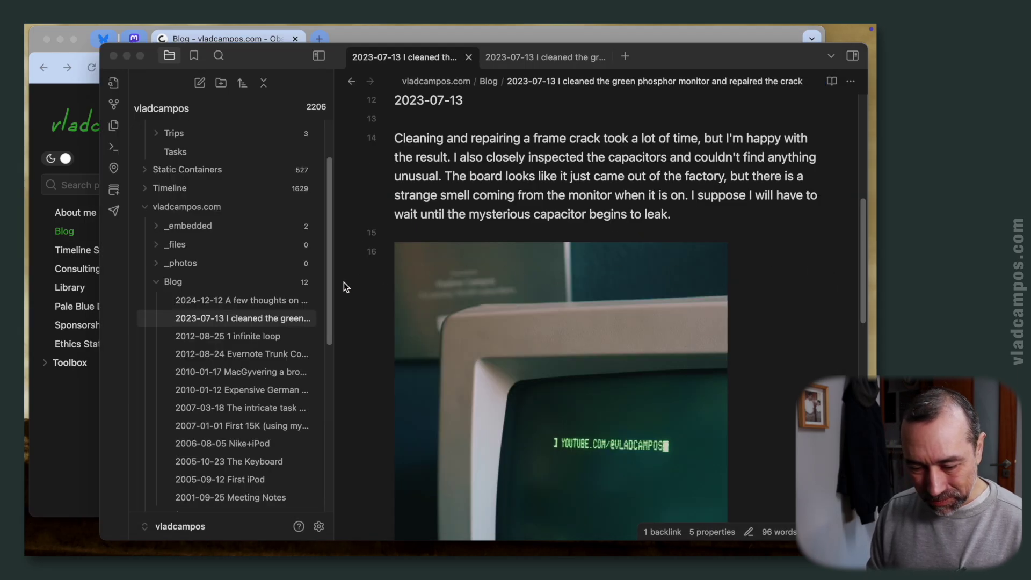
pyautogui.scroll(-10, 234, 351)
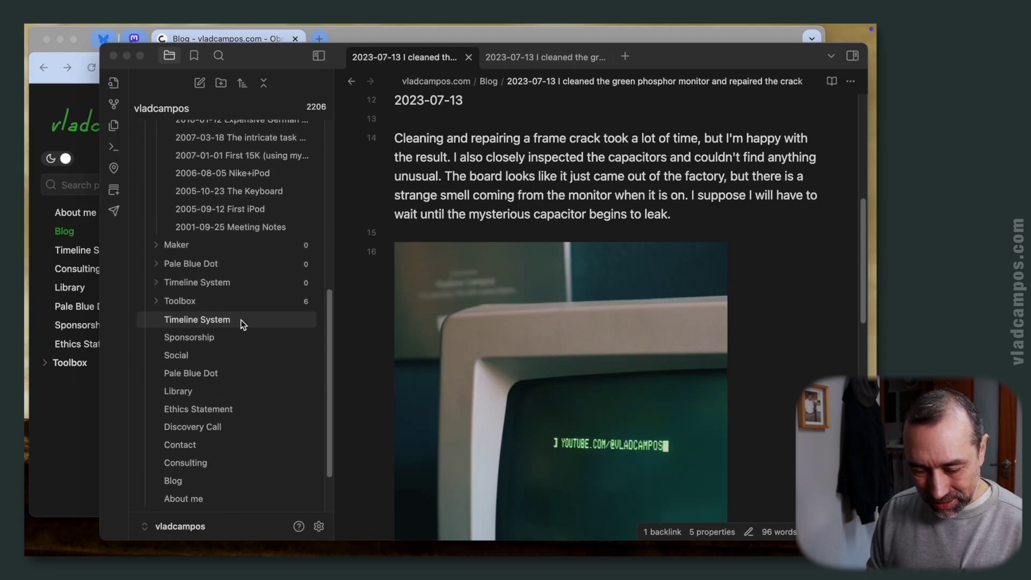
pyautogui.click(197, 483)
pyautogui.scroll(-3, 543, 406)
pyautogui.scroll(-2, 544, 405)
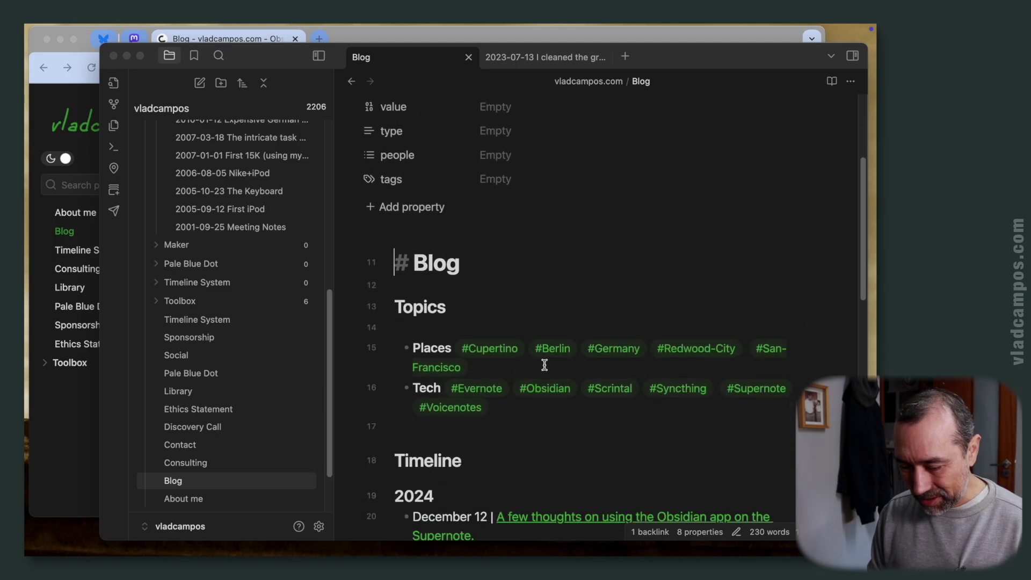
# On the live Blog page, open Evernote Trunk Conference 2012 via the #San-Francisco tag
pyautogui.click(69, 444)
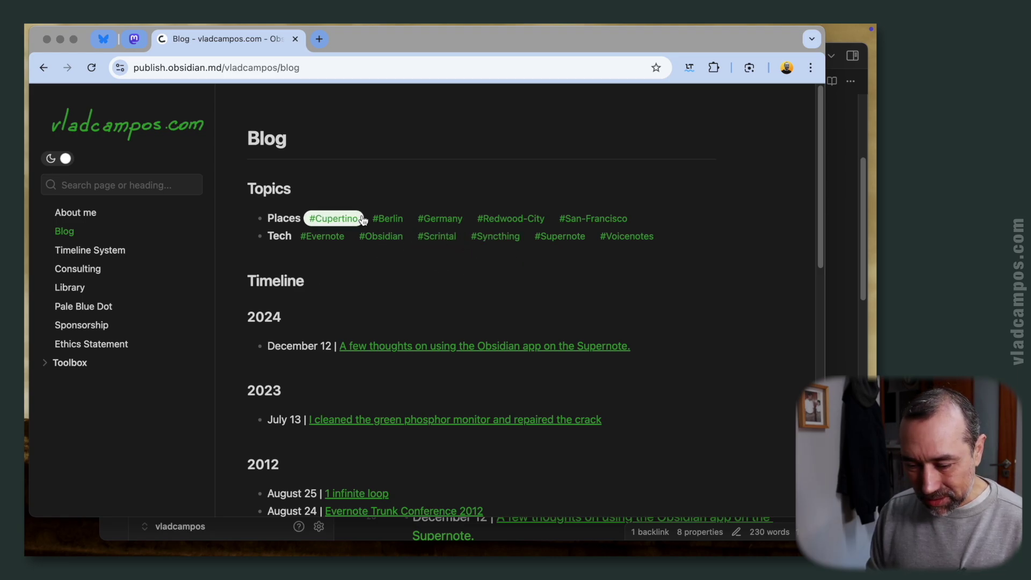
pyautogui.click(561, 219)
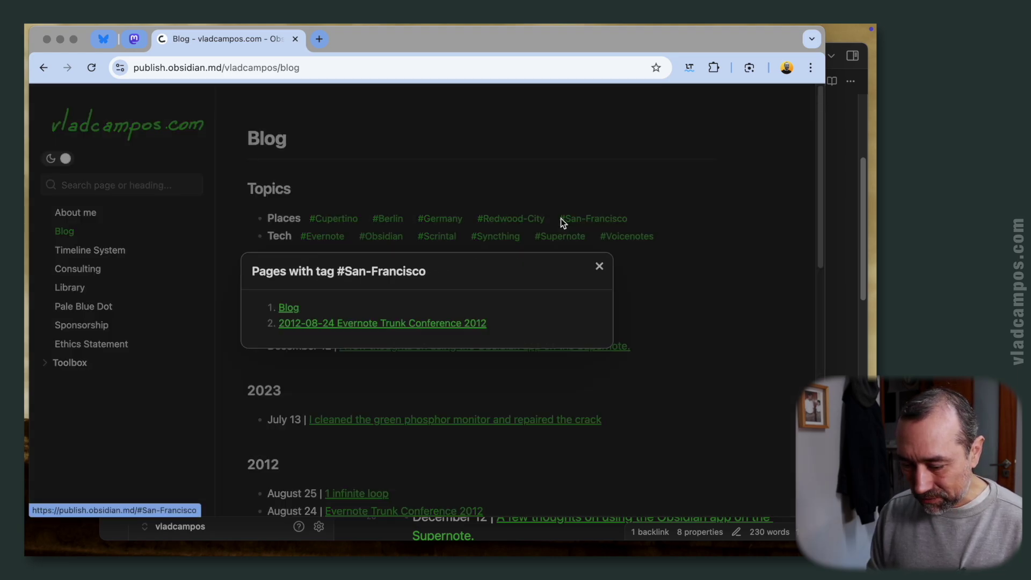
pyautogui.click(445, 324)
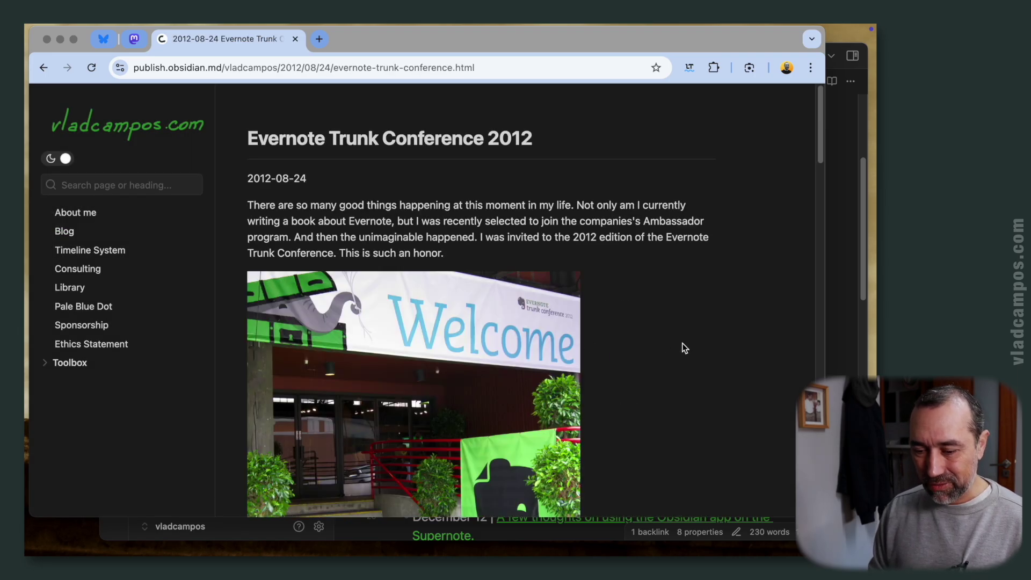
pyautogui.scroll(-15, 685, 348)
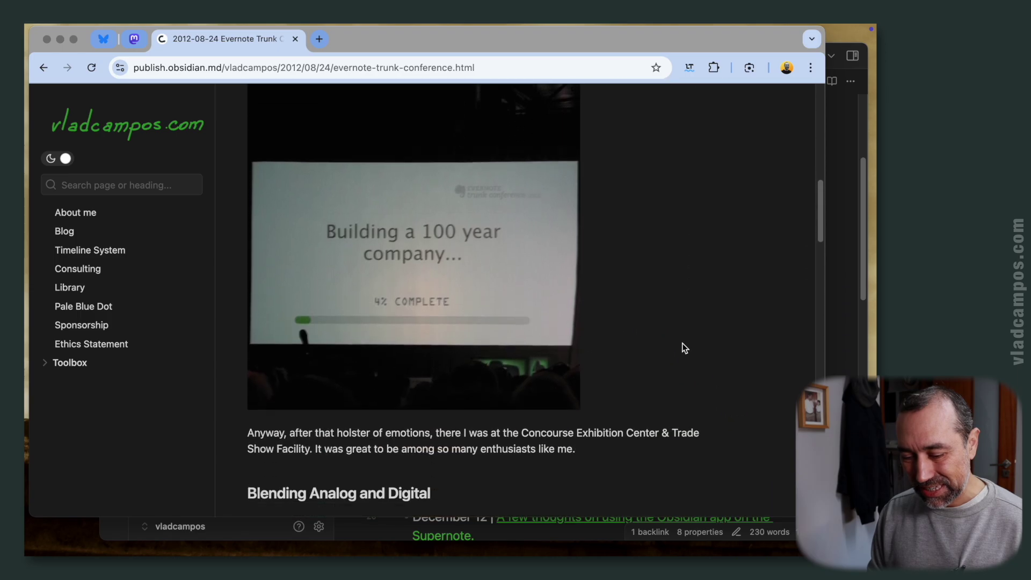
pyautogui.scroll(-20, 685, 348)
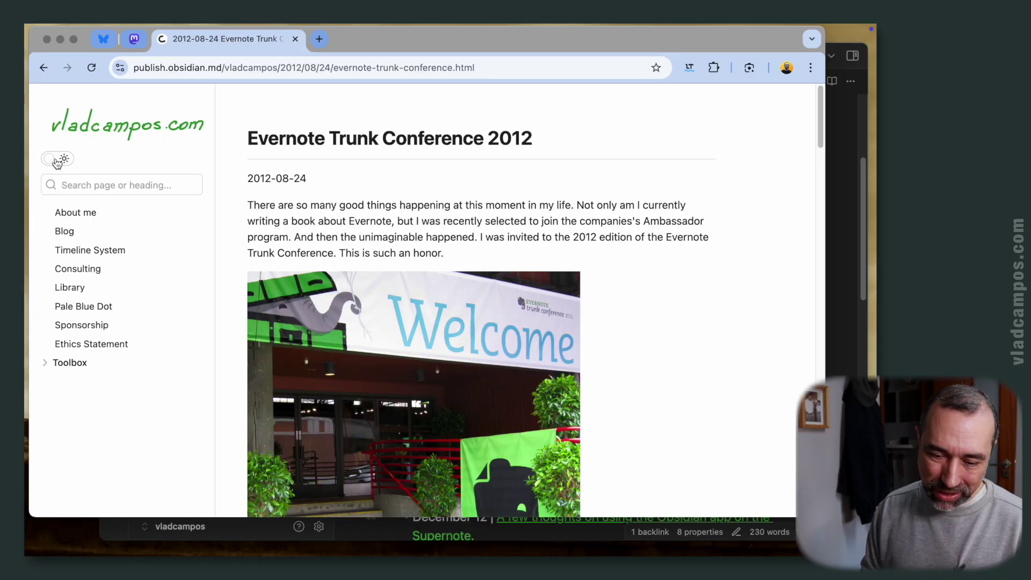
# Toggle the live site's light/dark theme a few times, leaving it on dark
pyautogui.click(63, 160)
pyautogui.click(52, 162)
pyautogui.click(65, 162)
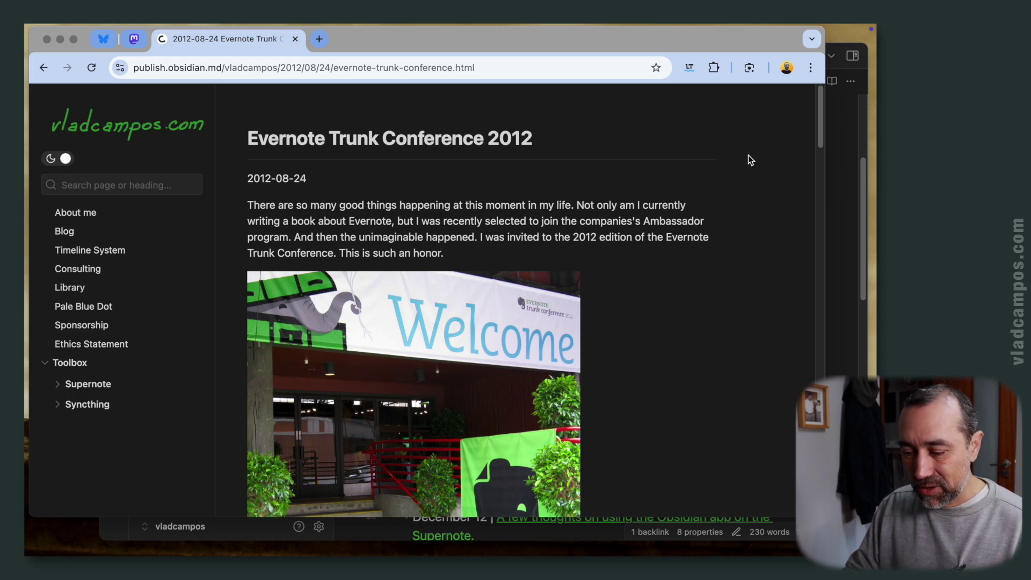
# Turn on Show graph view in the Publish site options and save the site settings
pyautogui.click(847, 262)
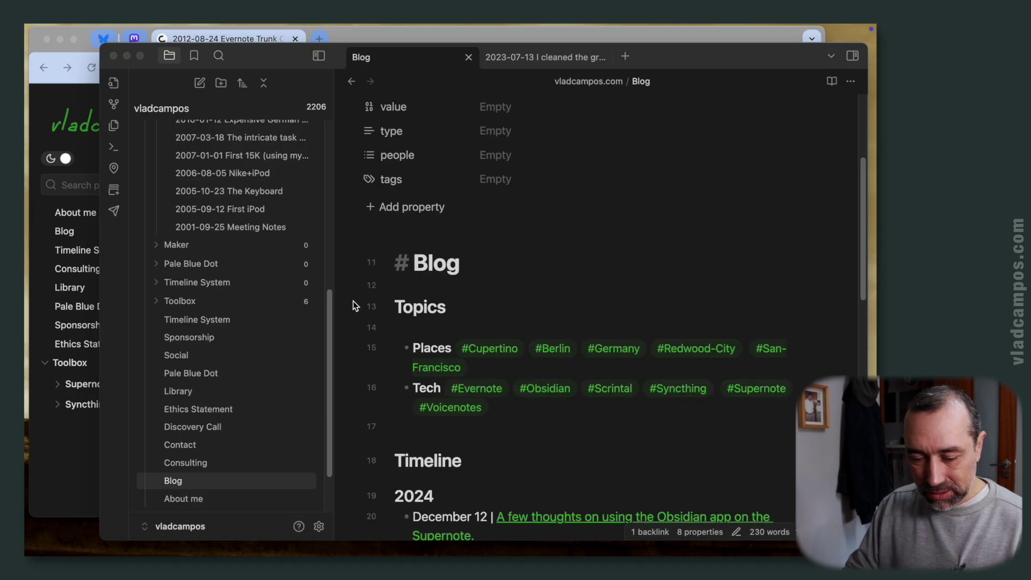
pyautogui.click(114, 211)
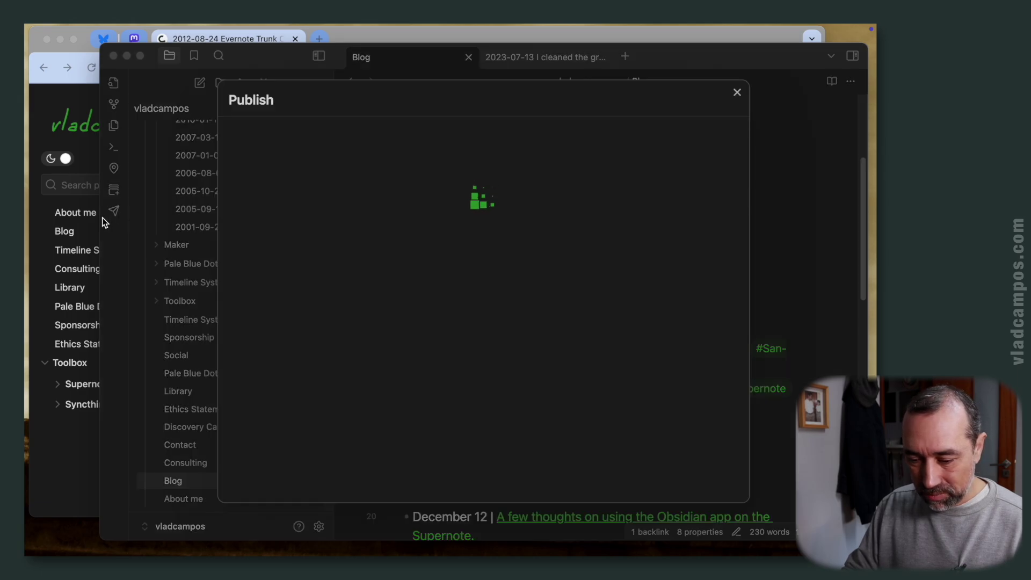
pyautogui.click(376, 139)
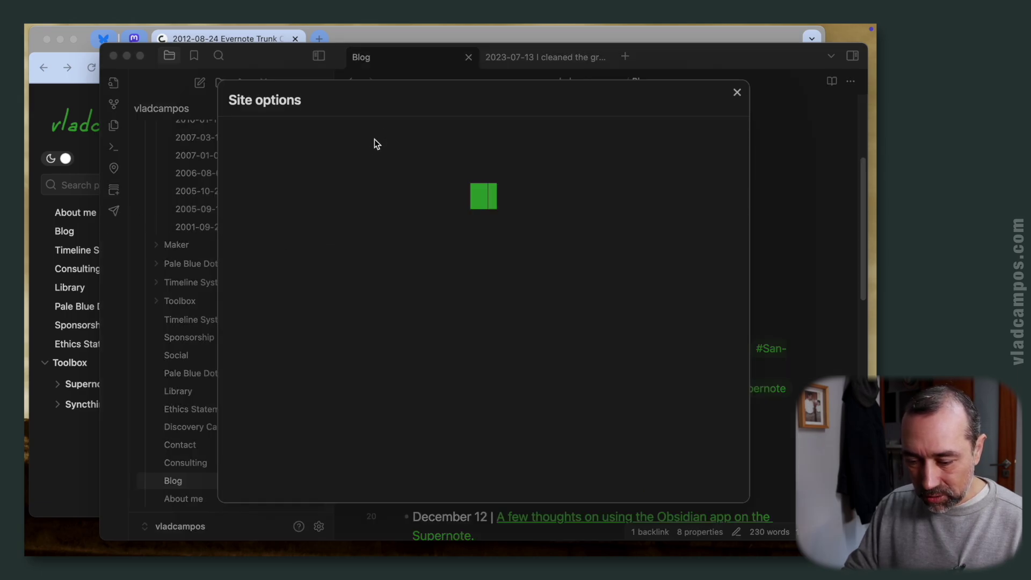
pyautogui.scroll(-6, 584, 320)
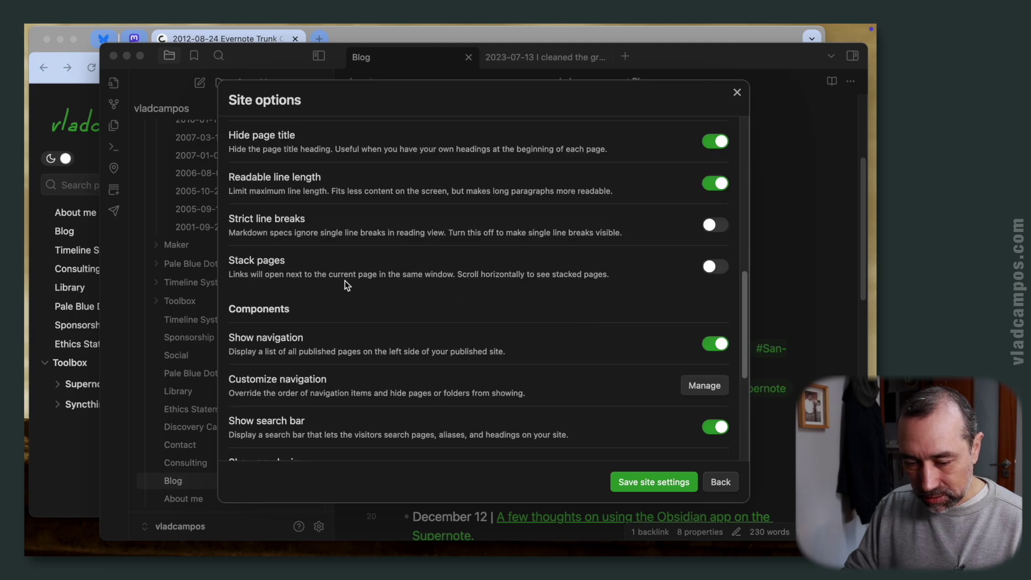
pyautogui.scroll(-2, 473, 290)
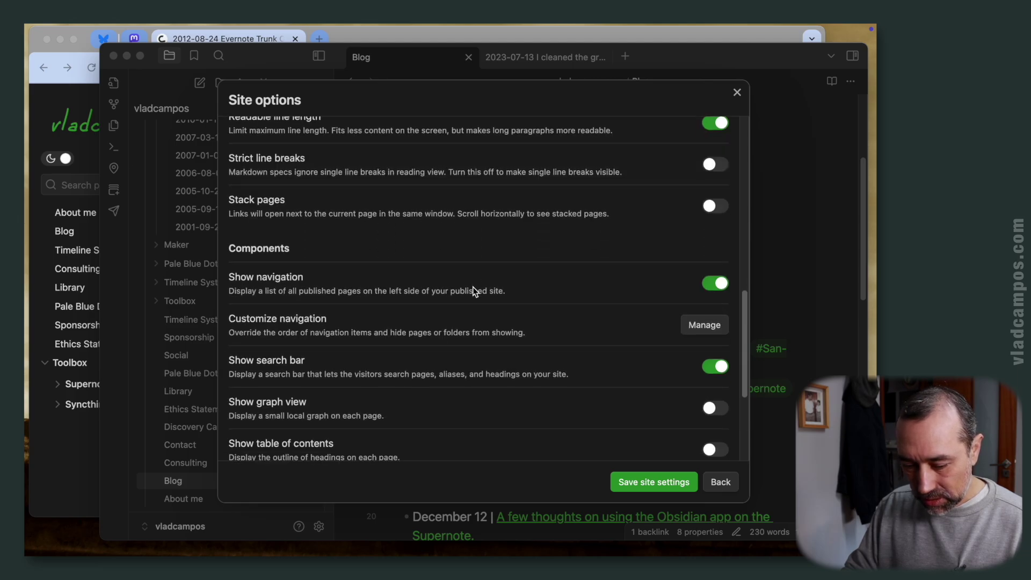
pyautogui.scroll(-1, 473, 290)
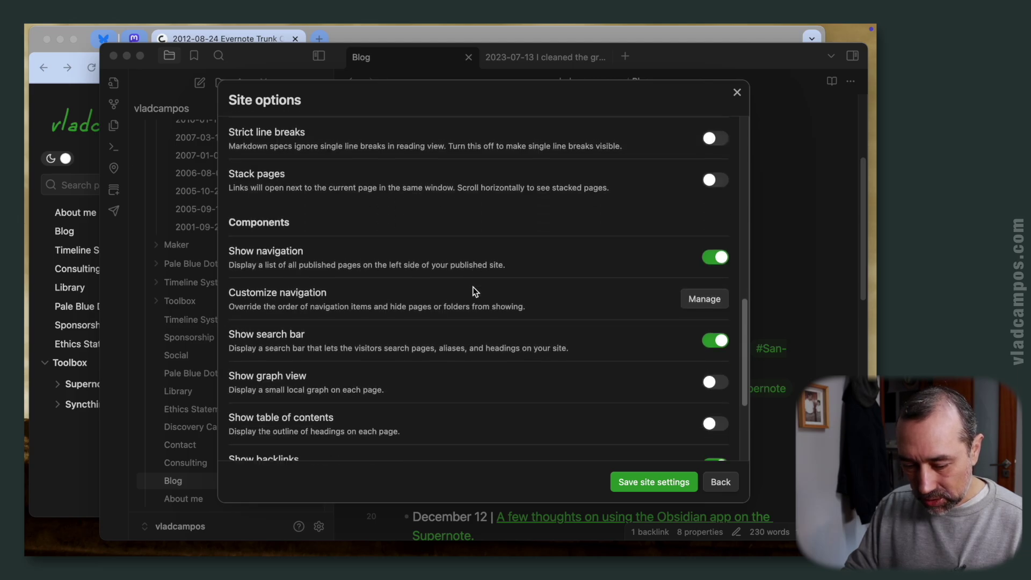
pyautogui.click(670, 478)
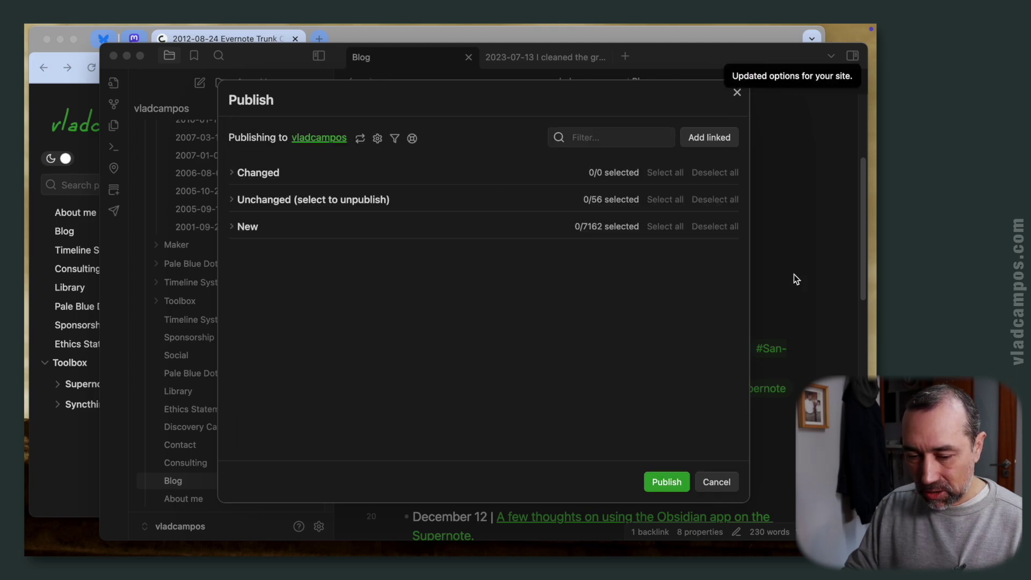
# Reload the live post to reveal the Interactive Graph, then resize and reposition the browser window
pyautogui.click(86, 410)
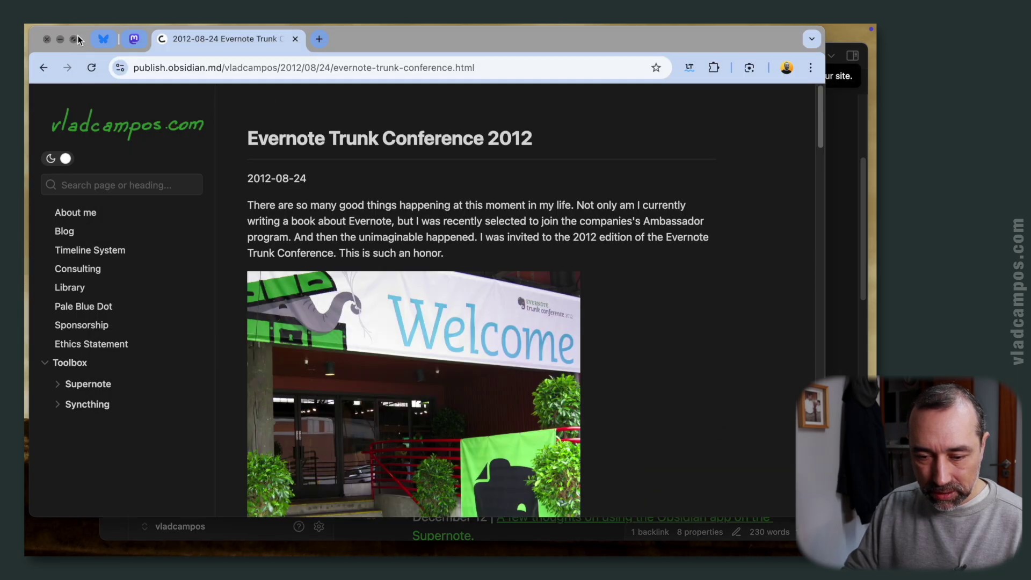
pyautogui.click(91, 68)
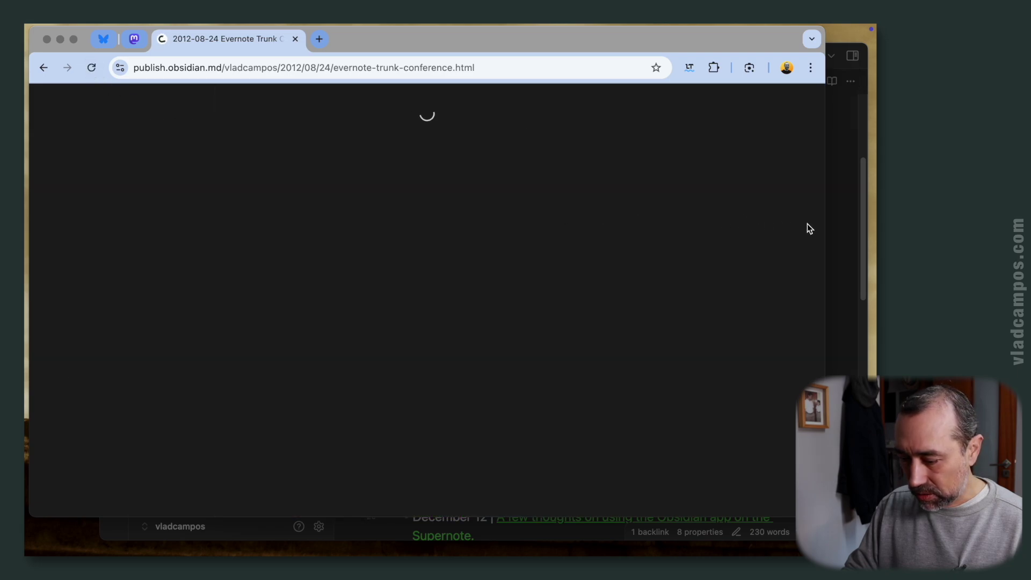
pyautogui.hotkey('ctrl', 'alt', 'Return')
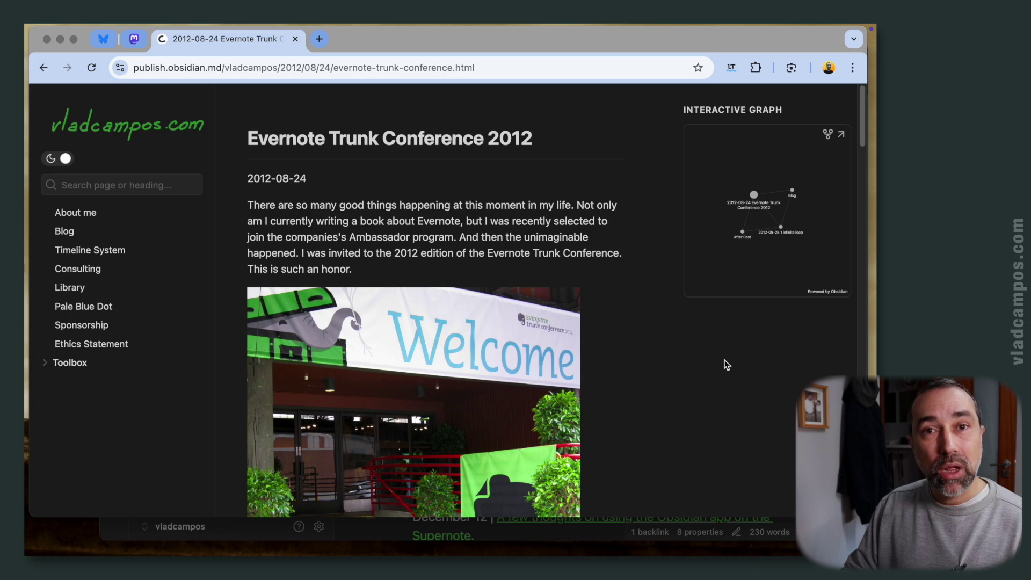
pyautogui.hotkey('ctrl', 'alt', 'BackSpace')
pyautogui.moveTo(676, 68)
pyautogui.mouseDown()
pyautogui.moveTo(685, 56)
pyautogui.moveTo(556, 128)
pyautogui.moveTo(672, 72)
pyautogui.moveTo(688, 51)
pyautogui.mouseUp()
pyautogui.moveTo(751, 48); pyautogui.dragTo(650, 51)
pyautogui.click(802, 54)
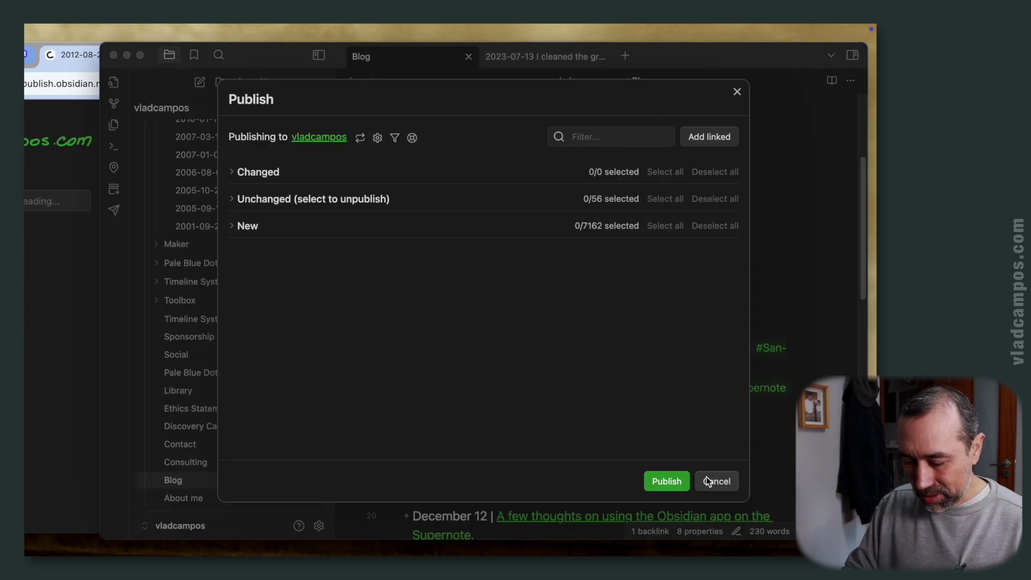
# Switch Show graph view off in the Publish site options and save the site settings
pyautogui.click(378, 137)
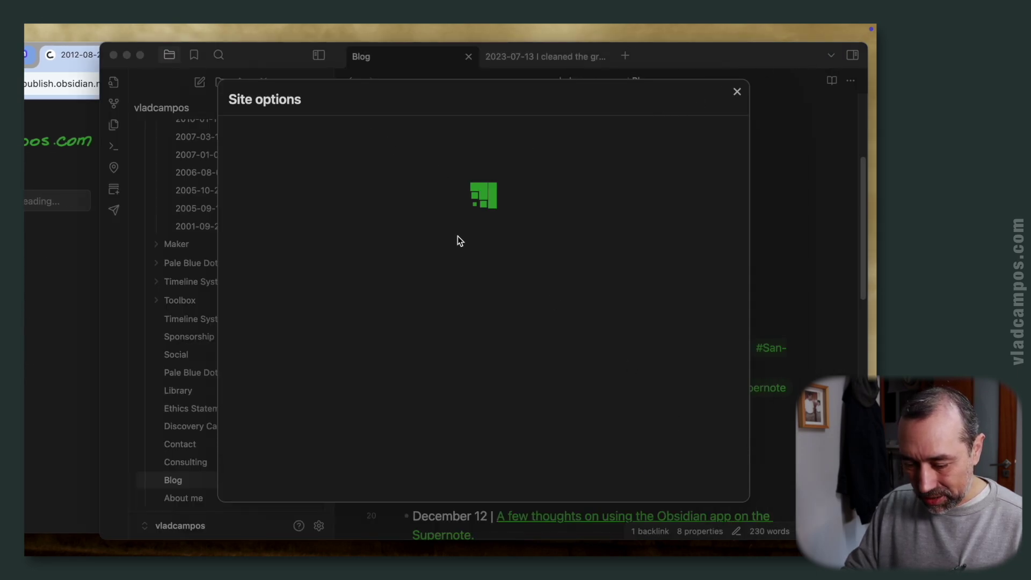
pyautogui.scroll(-10, 509, 321)
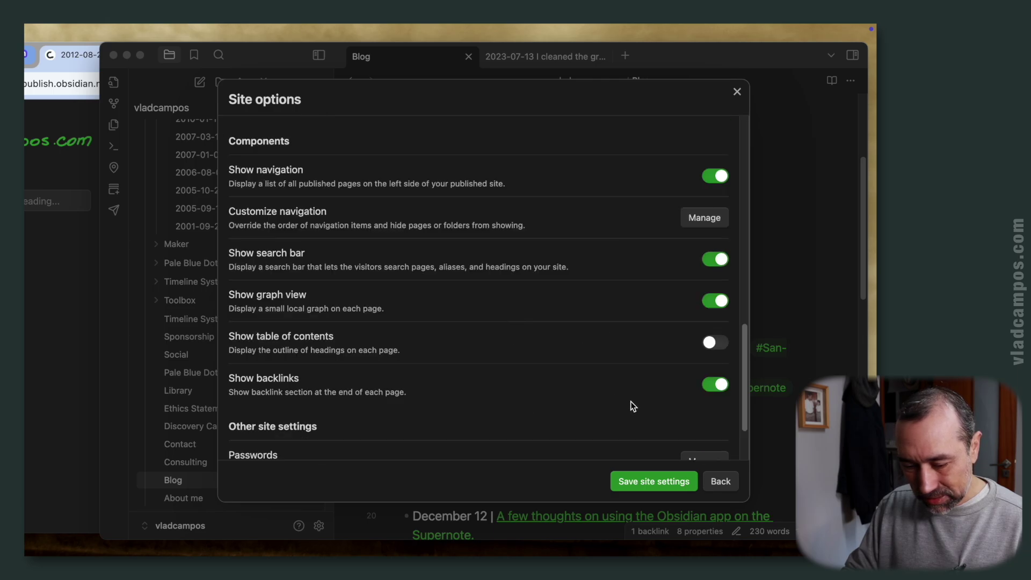
pyautogui.scroll(-1, 623, 360)
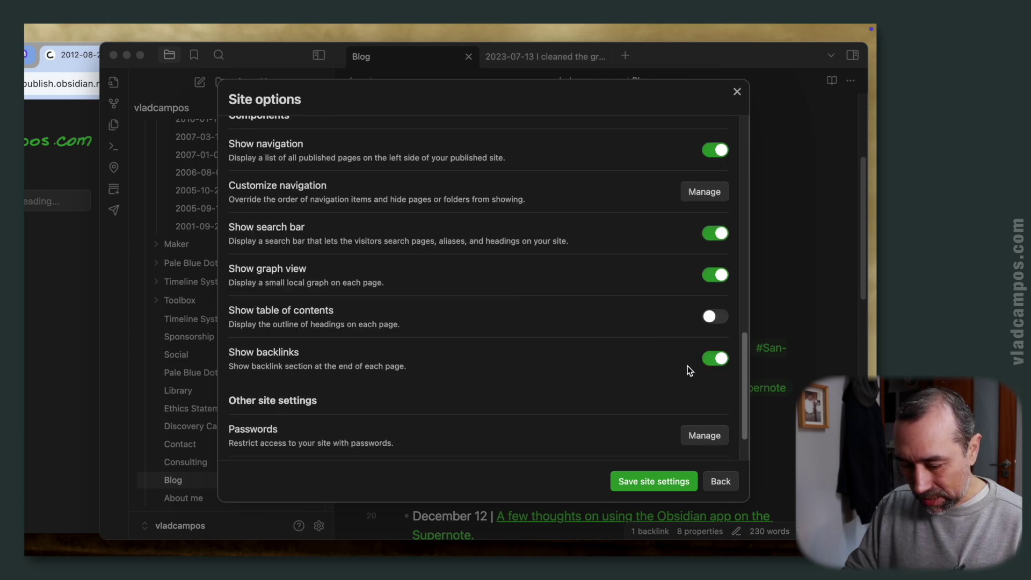
pyautogui.scroll(-2, 627, 371)
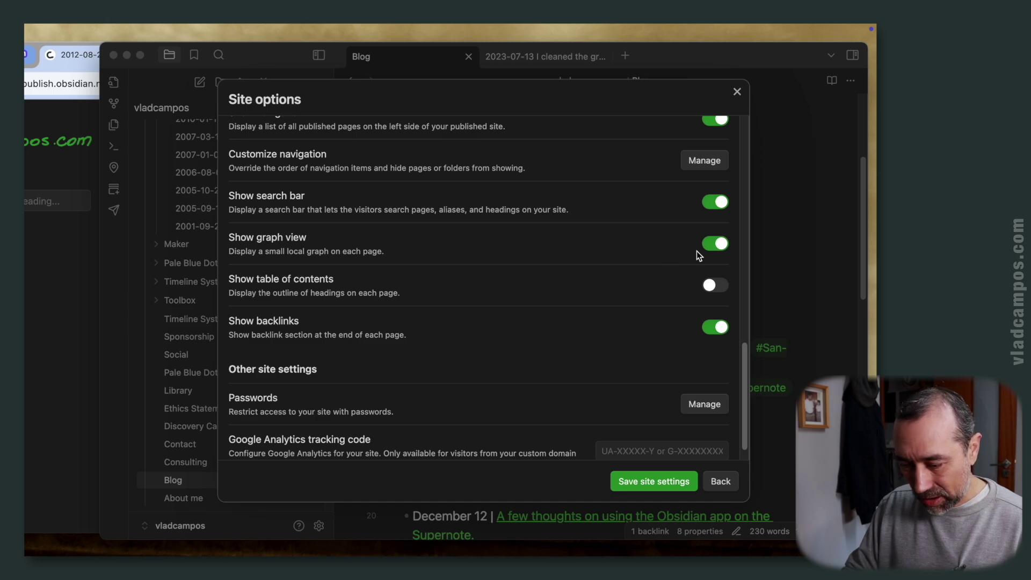
pyautogui.scroll(-1, 623, 408)
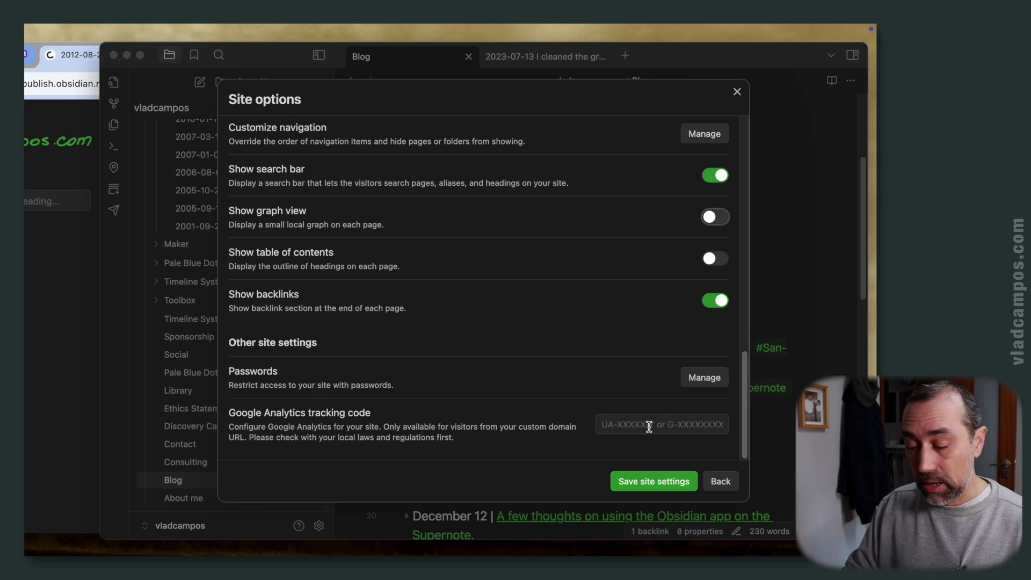
pyautogui.scroll(5, 520, 361)
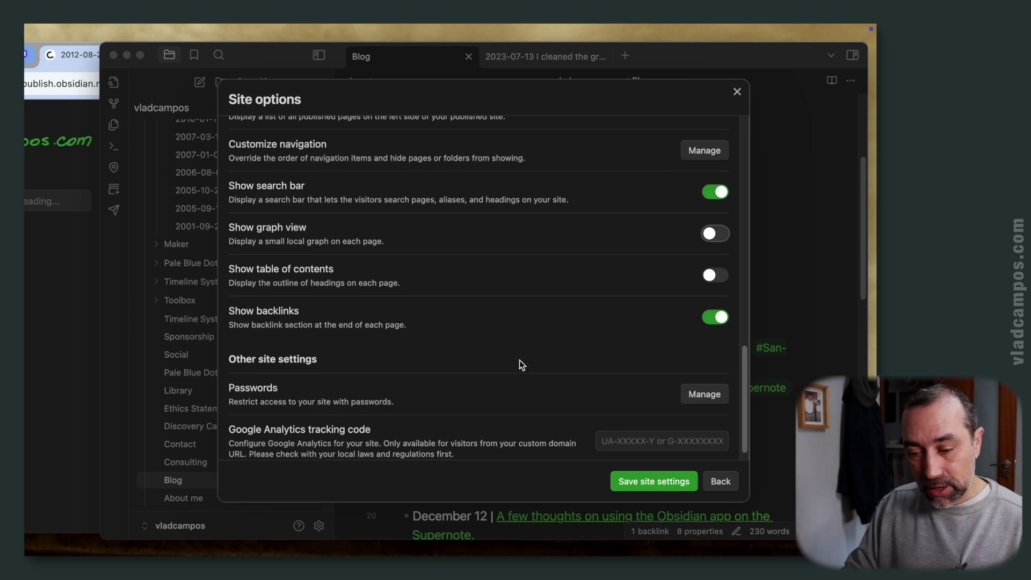
pyautogui.scroll(5, 520, 361)
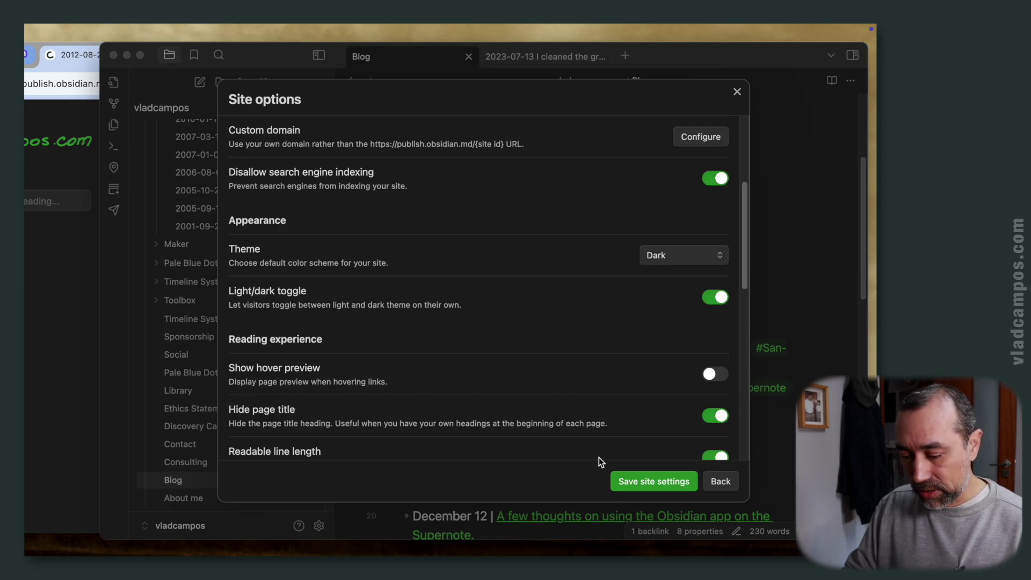
pyautogui.click(657, 479)
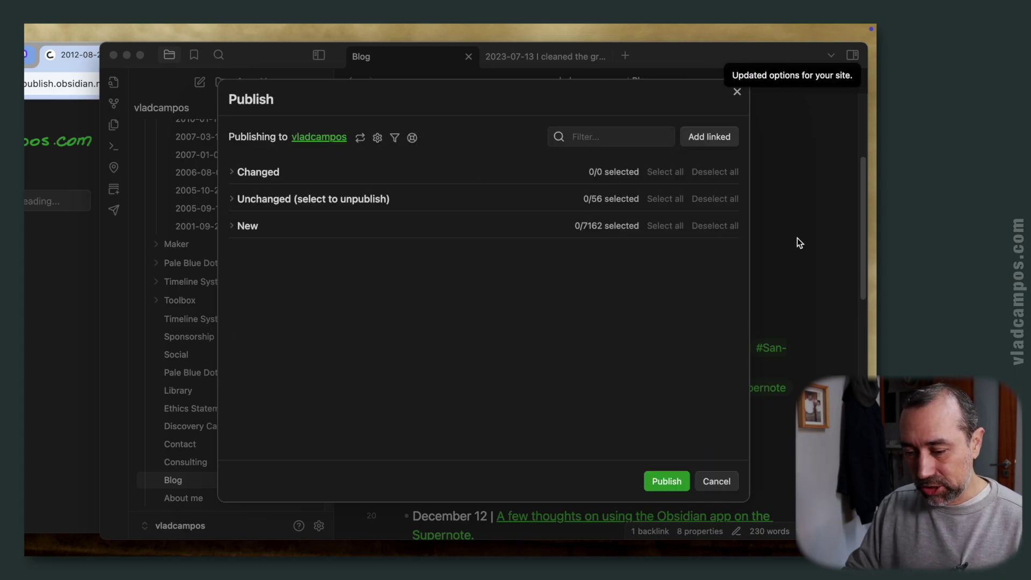